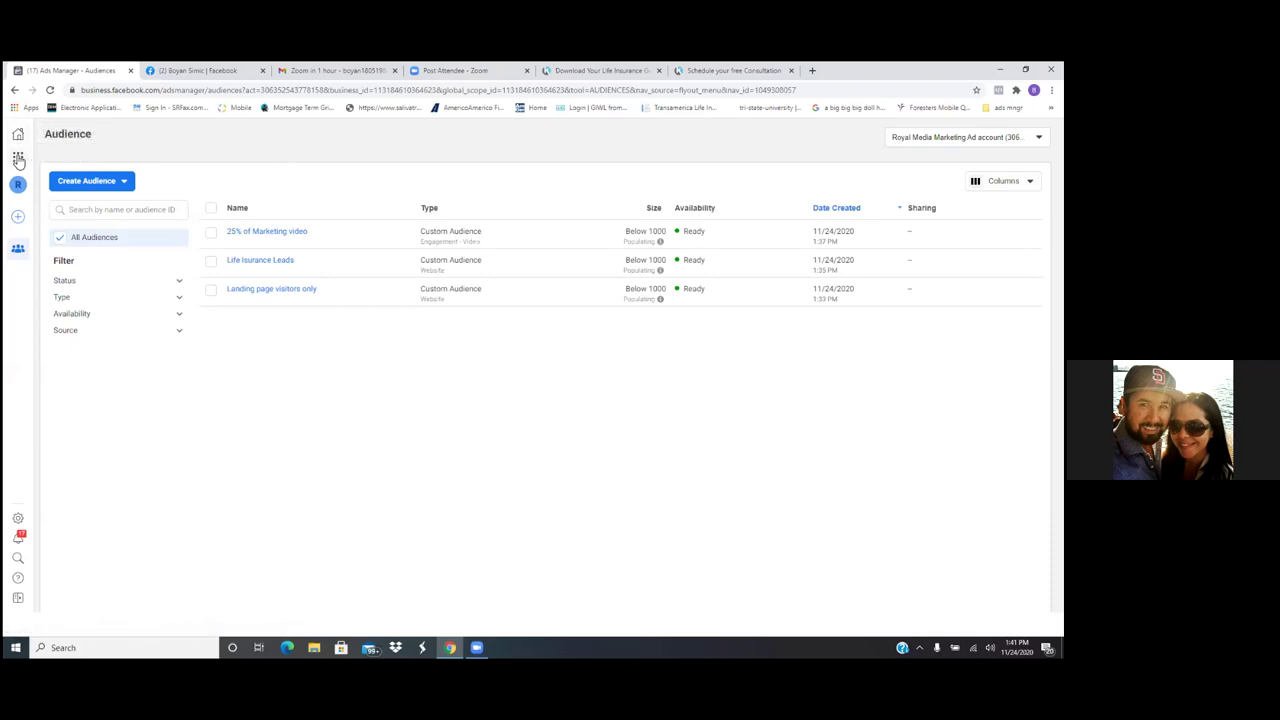
# Look at the Kartra 'Download Your Life Insurance' page, then return to the Facebook profile page.
pyautogui.click(587, 72)
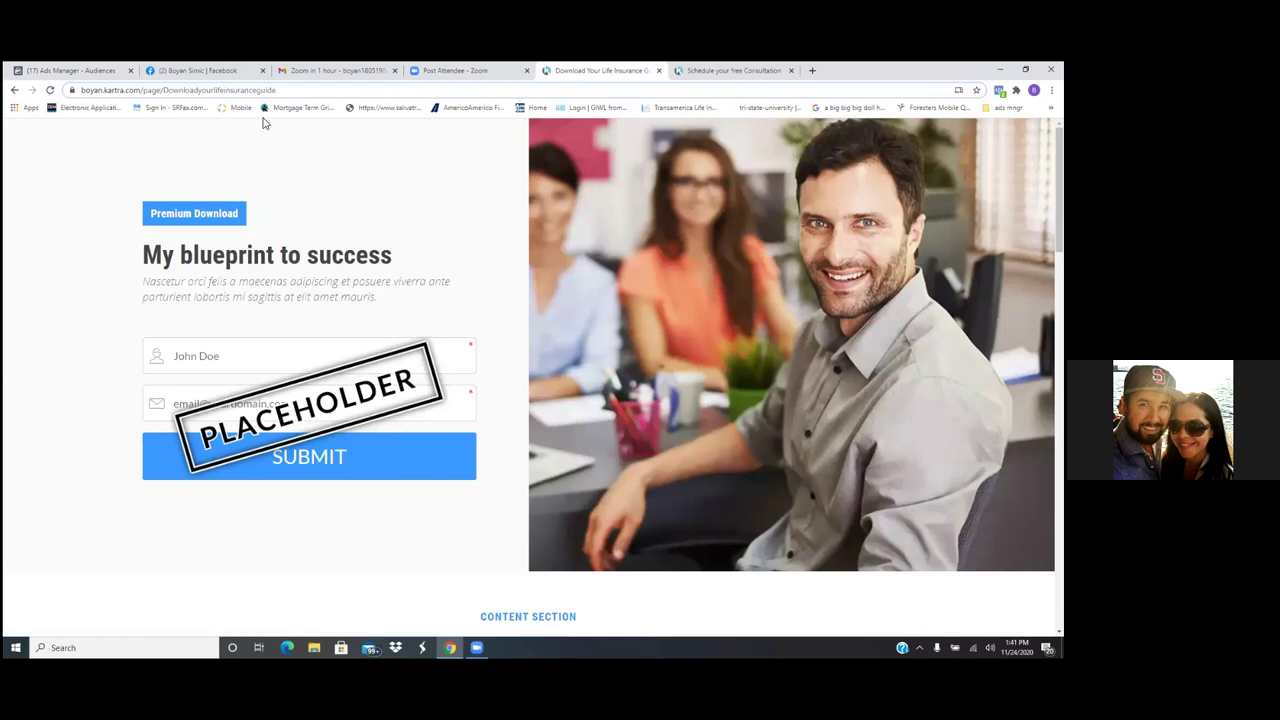
pyautogui.click(200, 71)
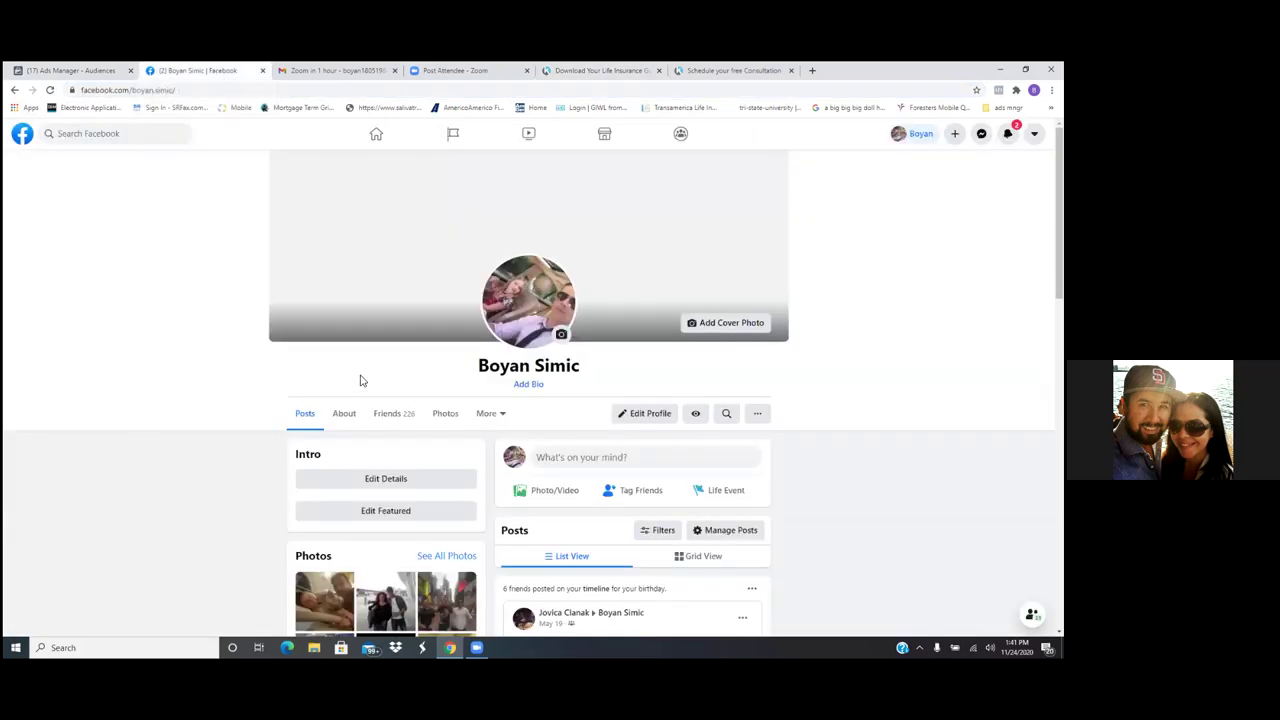
# Go to the Facebook home feed and scroll down to the sponsored free online event video ad.
pyautogui.click(378, 140)
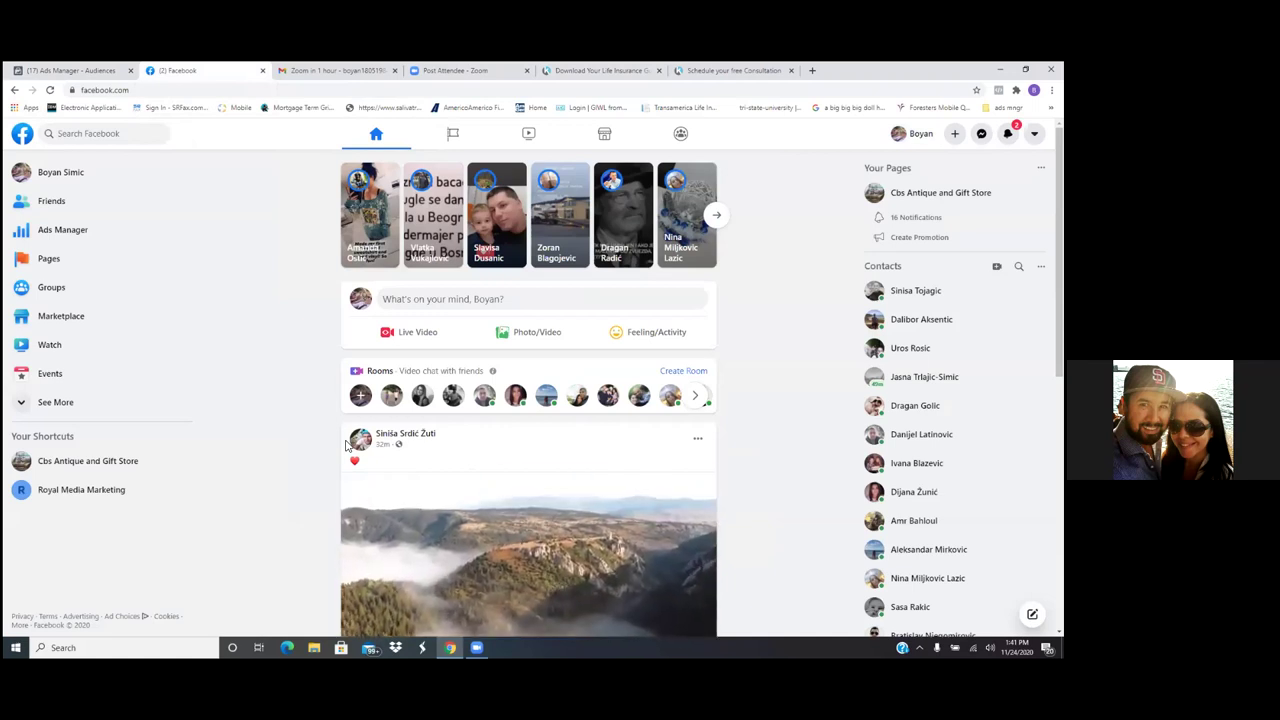
pyautogui.scroll(-3, 345, 445)
pyautogui.scroll(-4, 345, 445)
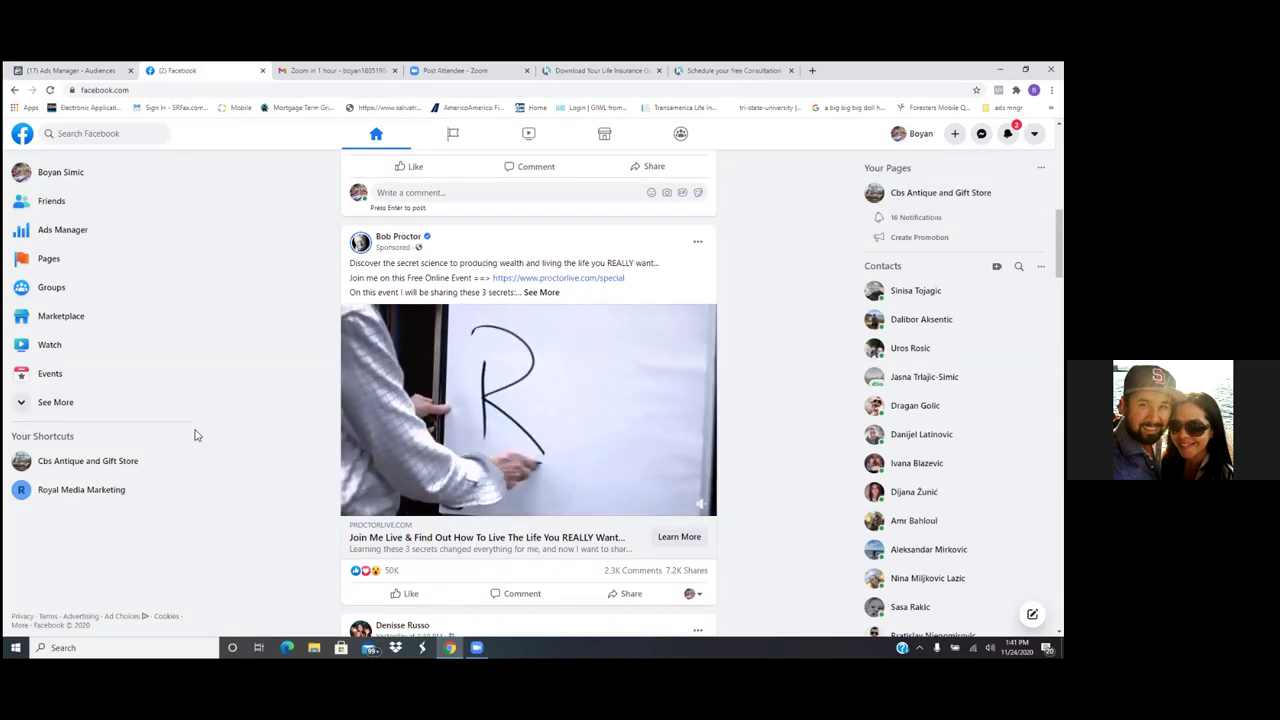
pyautogui.moveTo(614, 420)
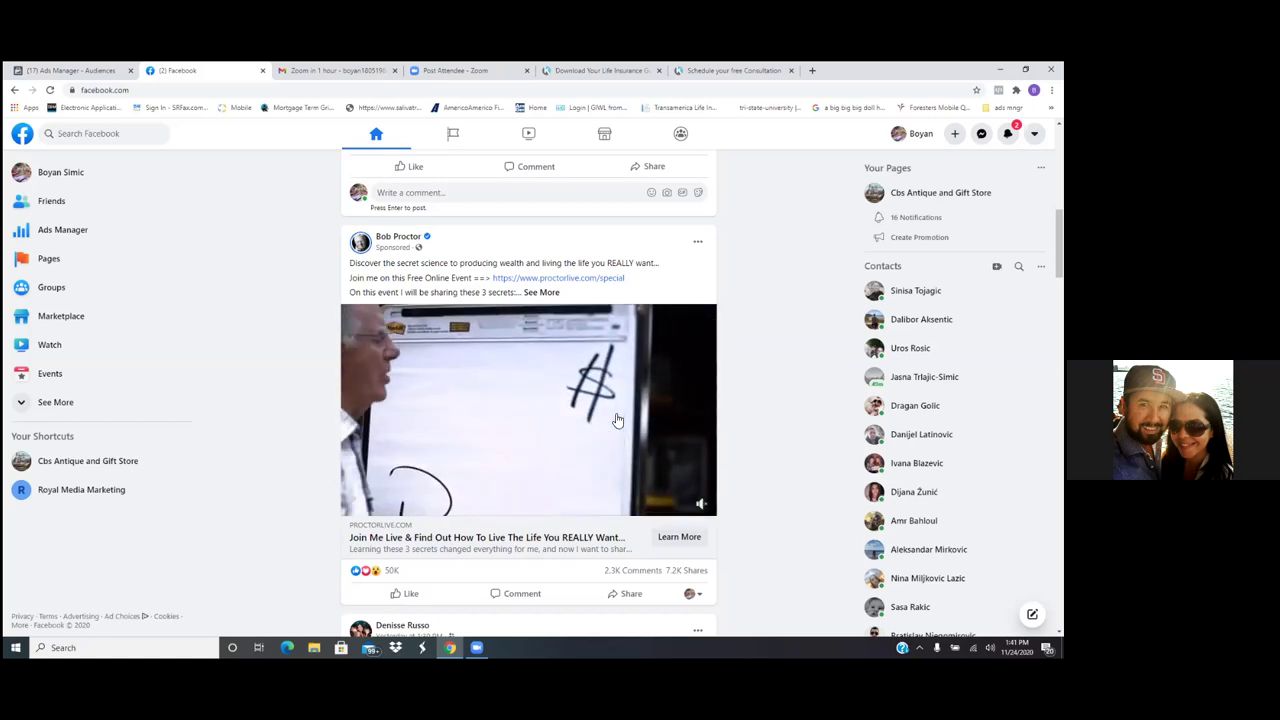
pyautogui.moveTo(571, 443)
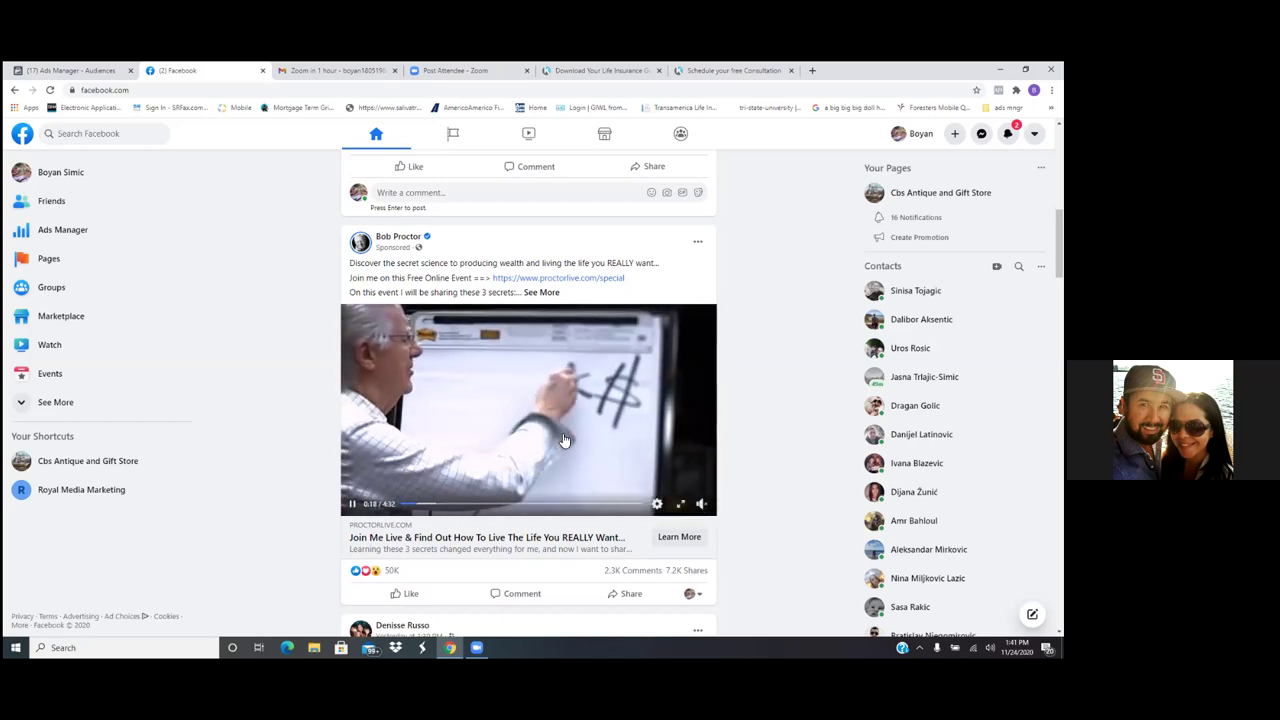
pyautogui.moveTo(523, 449)
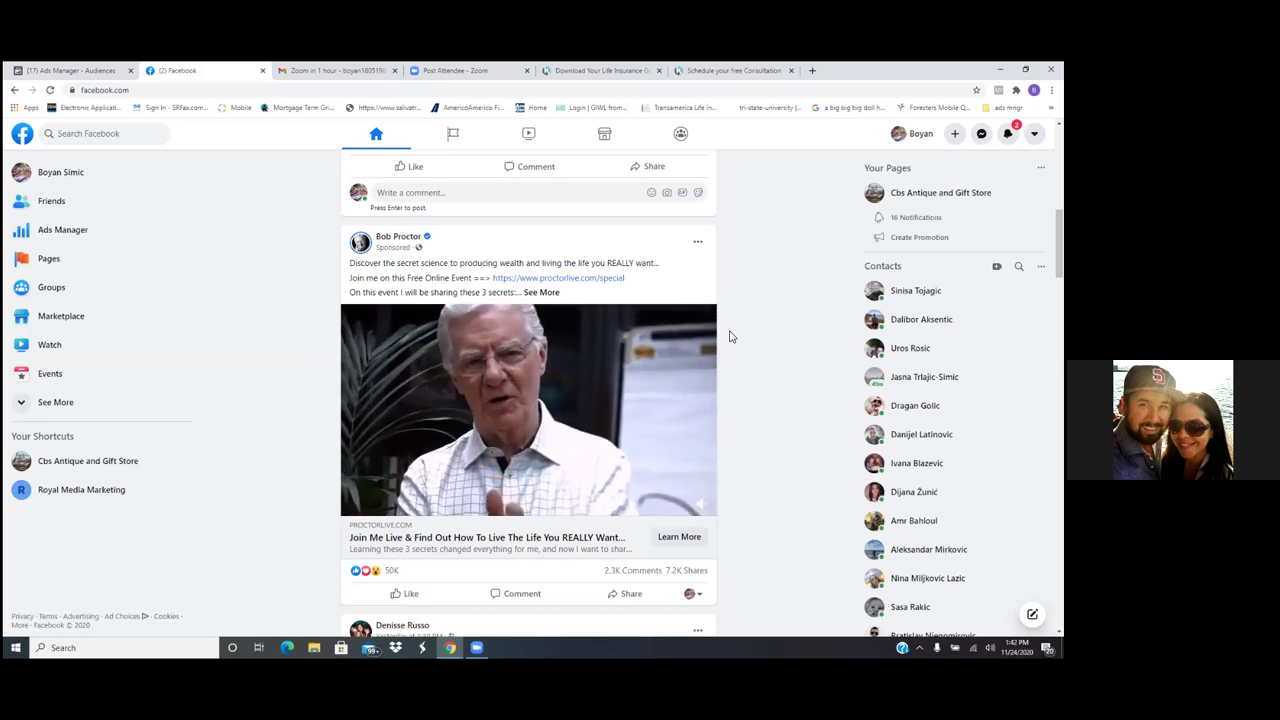
# Open the ad's proctorlive.com landing page and check its PageView and ViewContent events in Pixel Helper.
pyautogui.moveTo(657, 458)
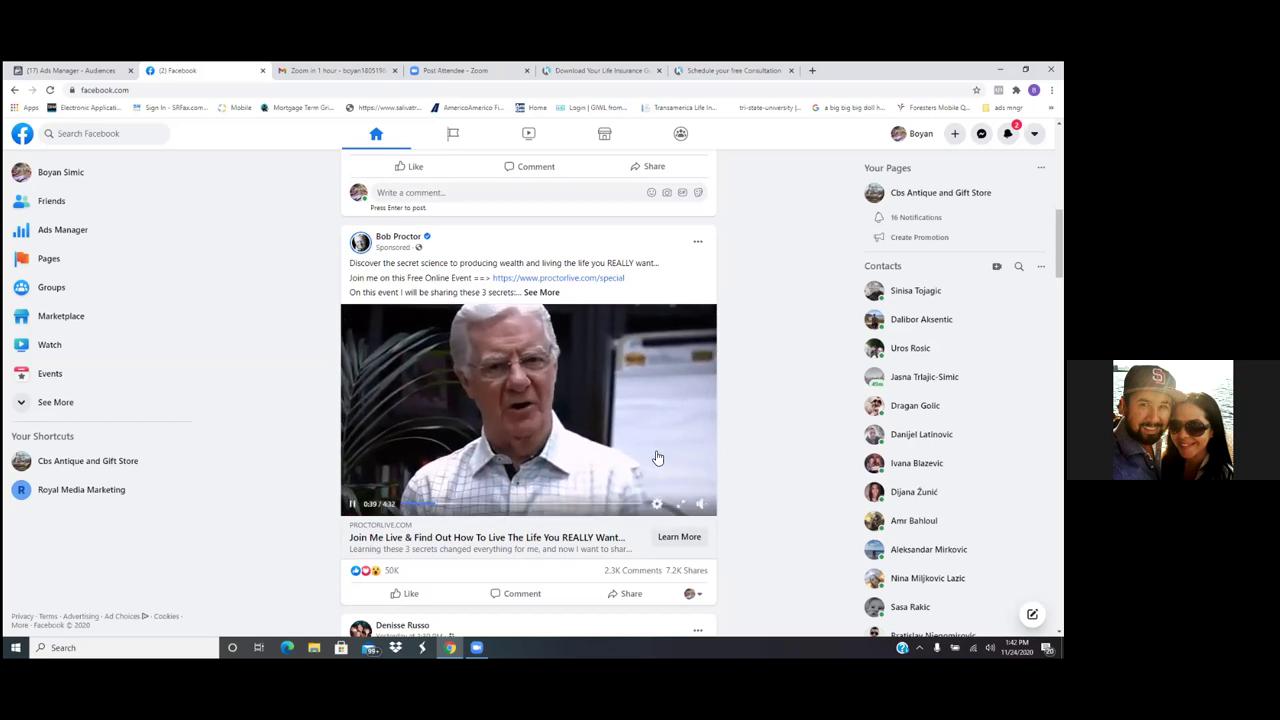
pyautogui.click(690, 538)
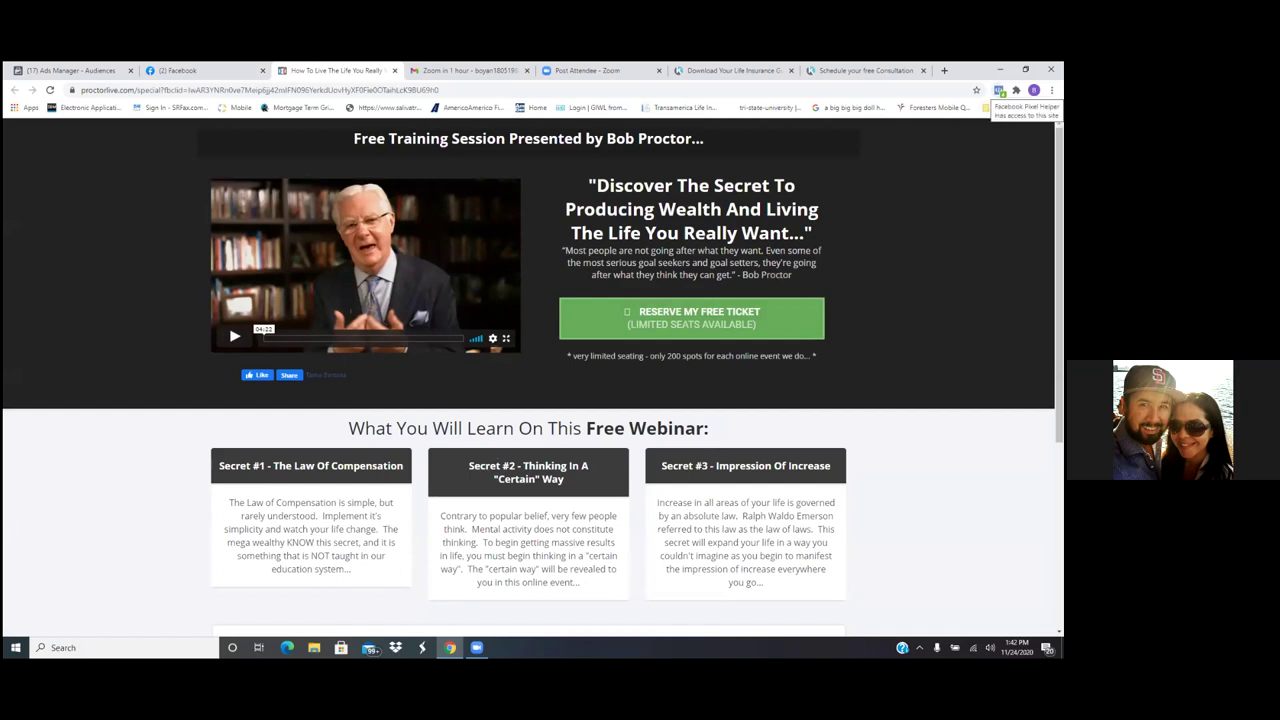
pyautogui.click(998, 90)
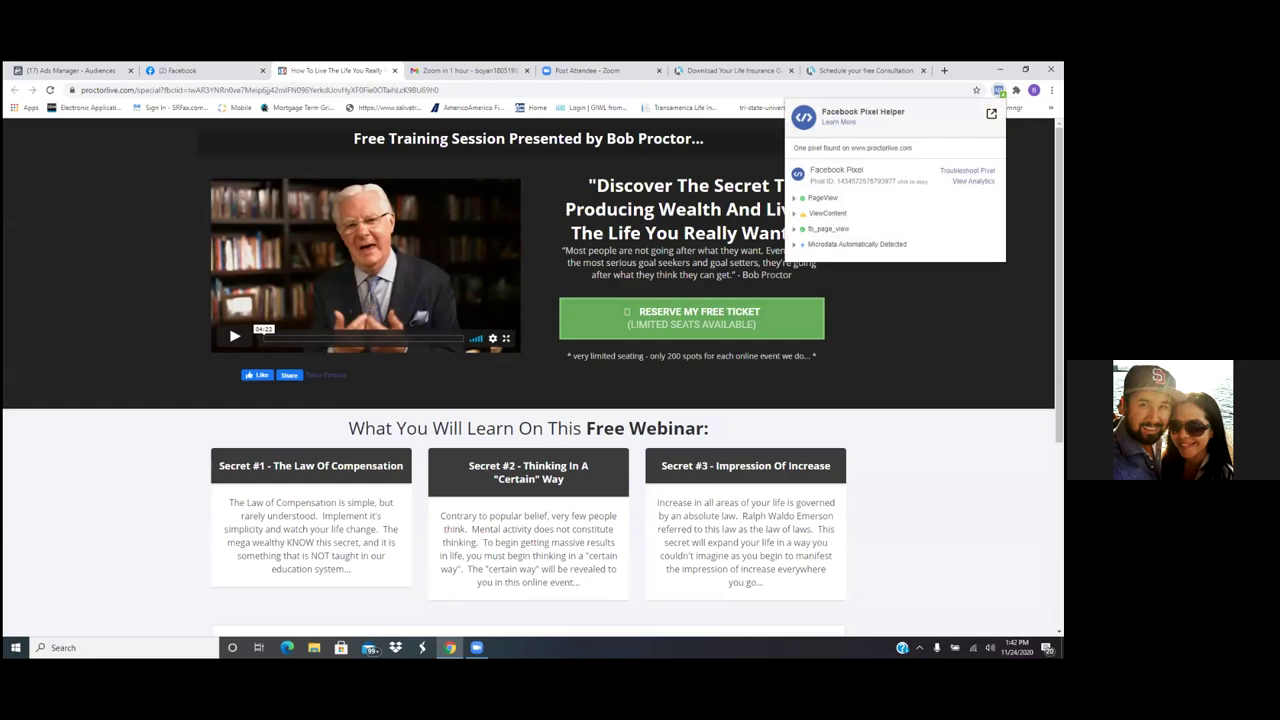
pyautogui.press('Escape')
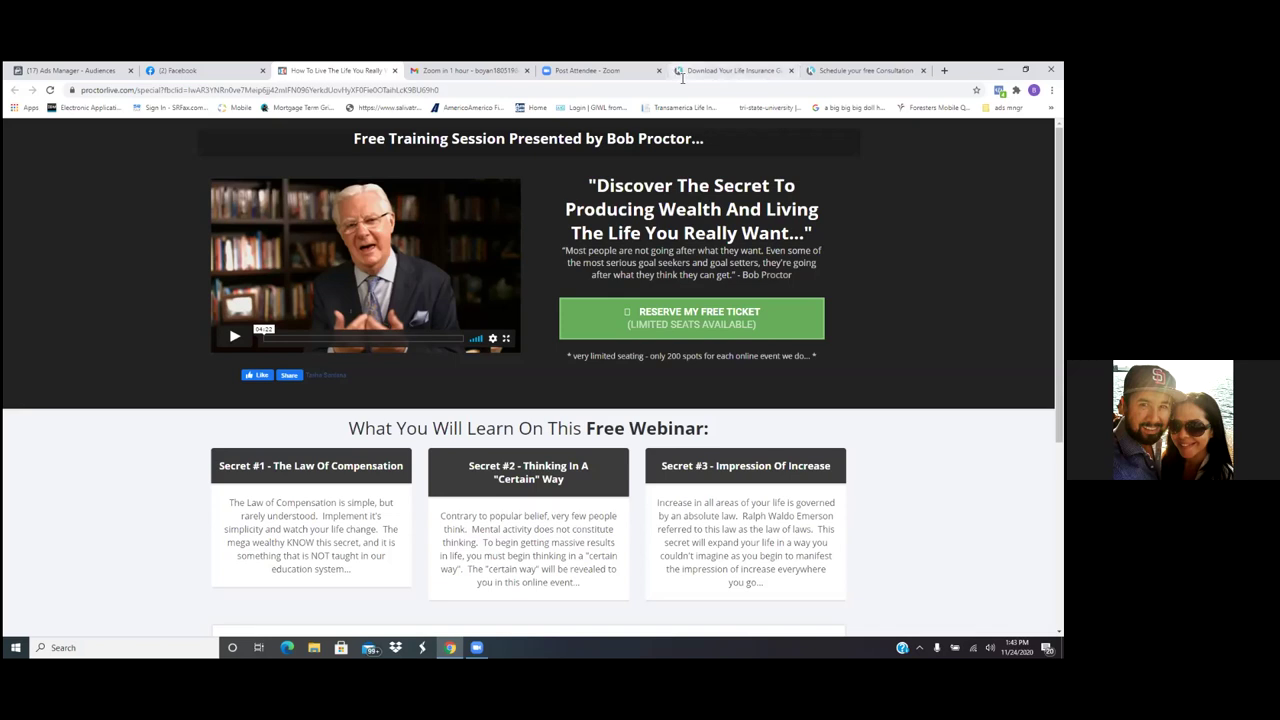
pyautogui.click(716, 72)
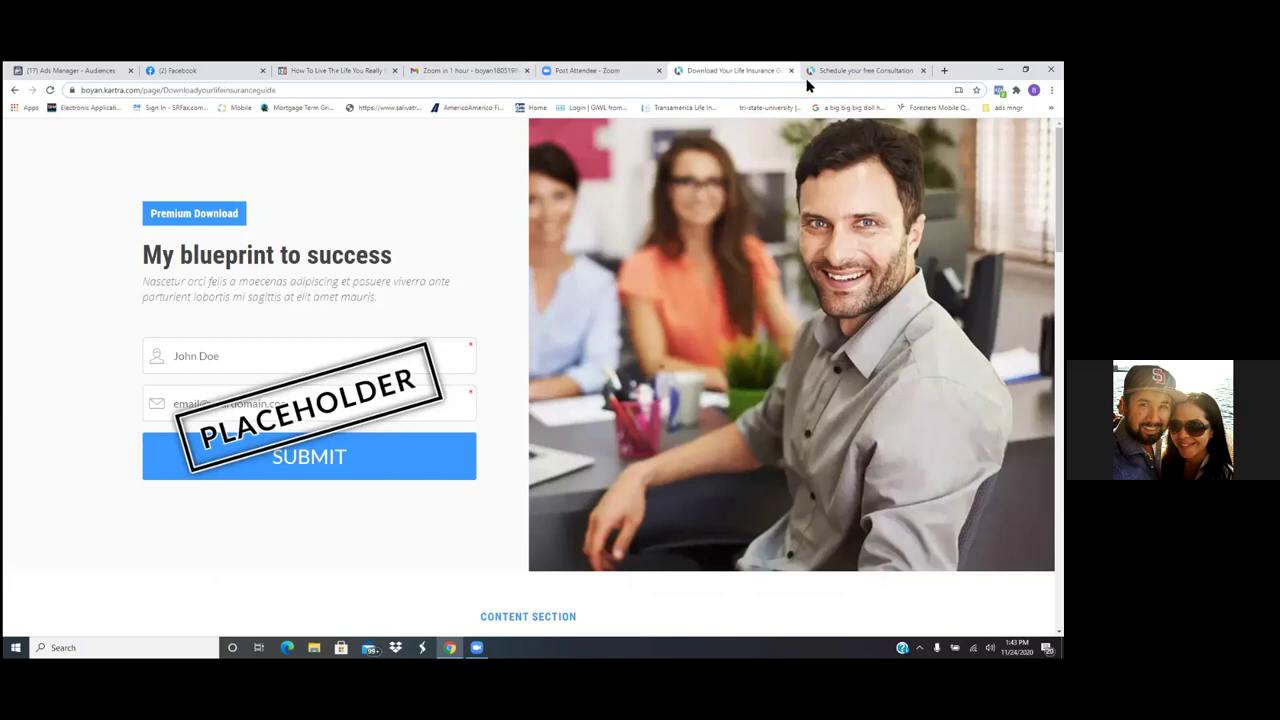
pyautogui.click(858, 75)
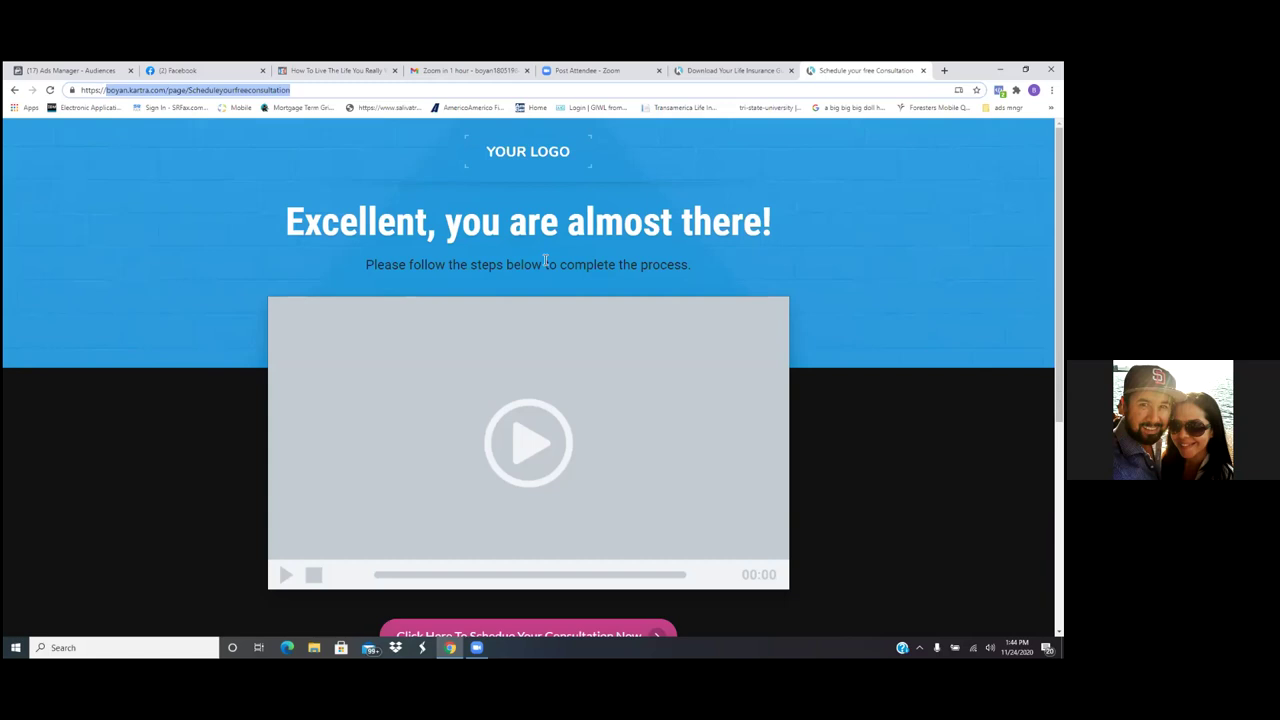
pyautogui.click(329, 90)
pyautogui.click(107, 90)
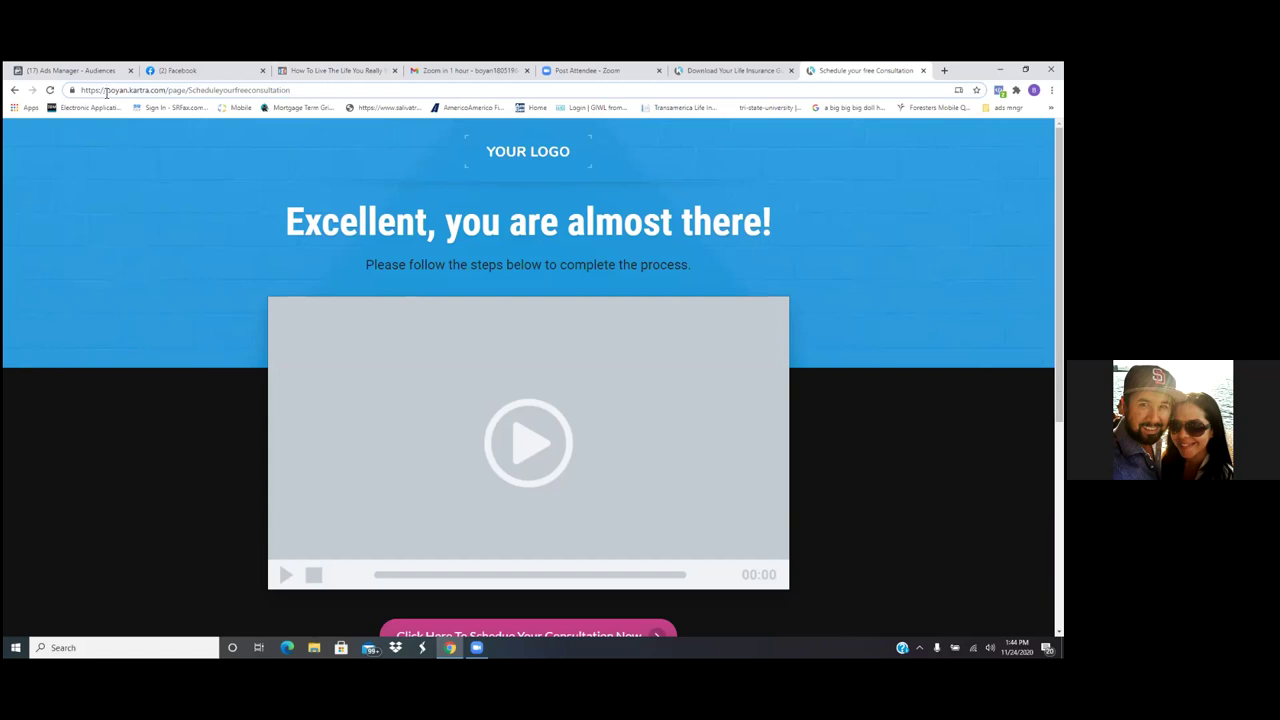
pyautogui.moveTo(122, 91); pyautogui.dragTo(297, 91)
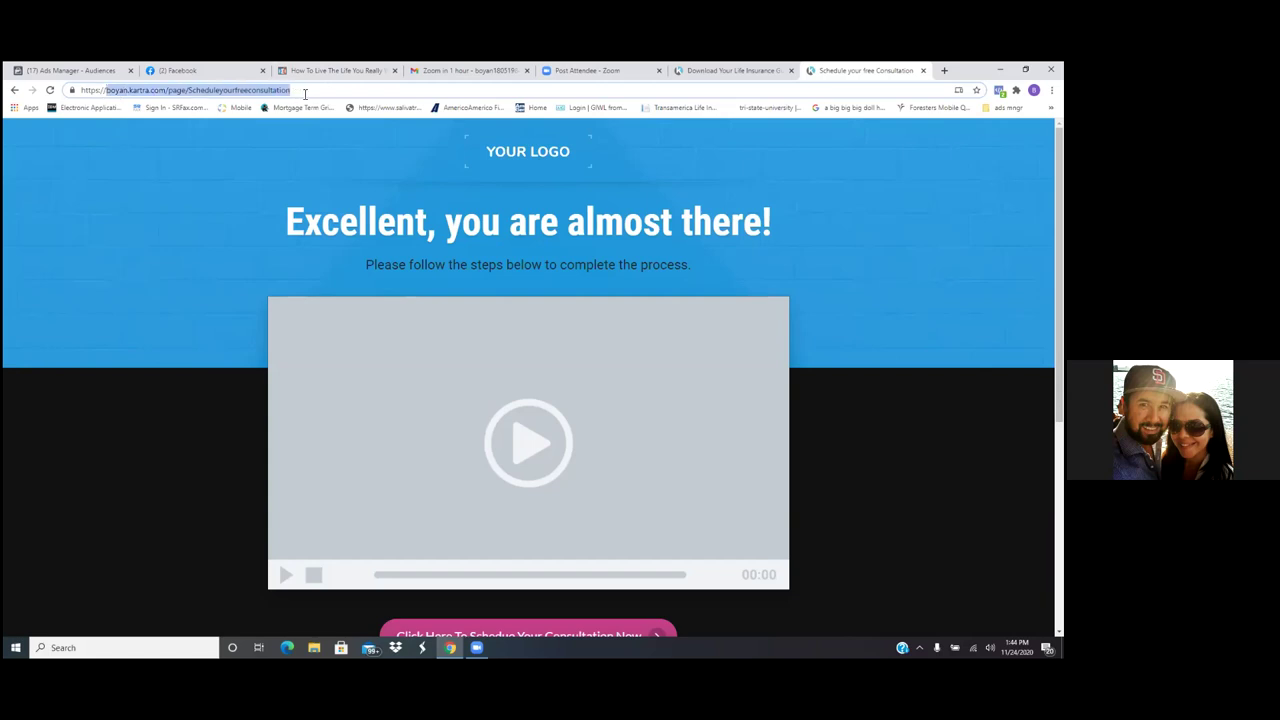
pyautogui.rightClick(305, 94)
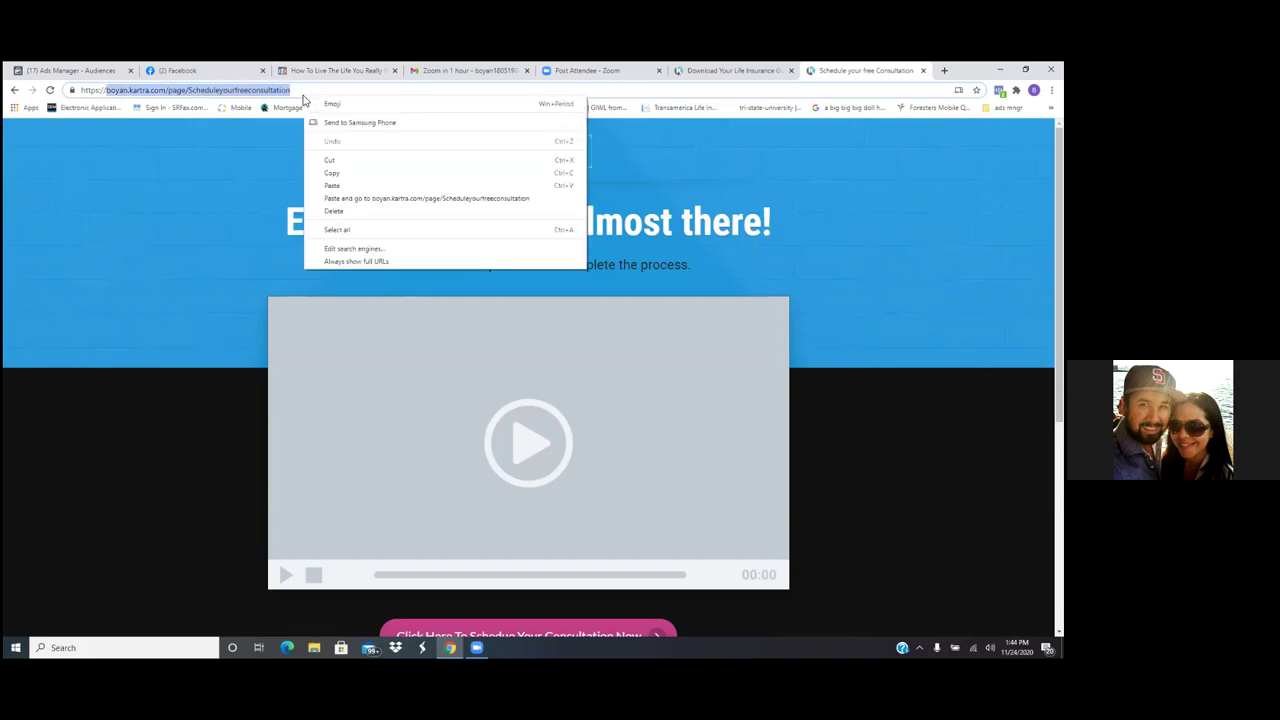
pyautogui.click(334, 173)
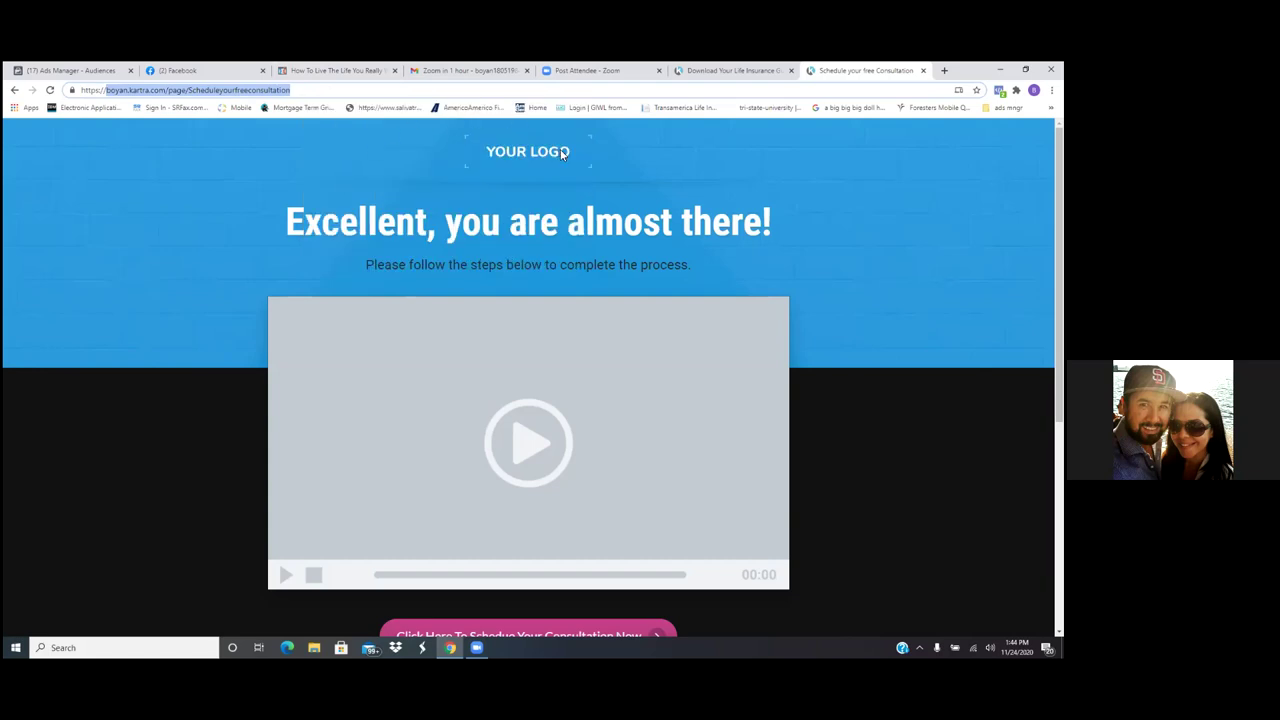
pyautogui.click(83, 72)
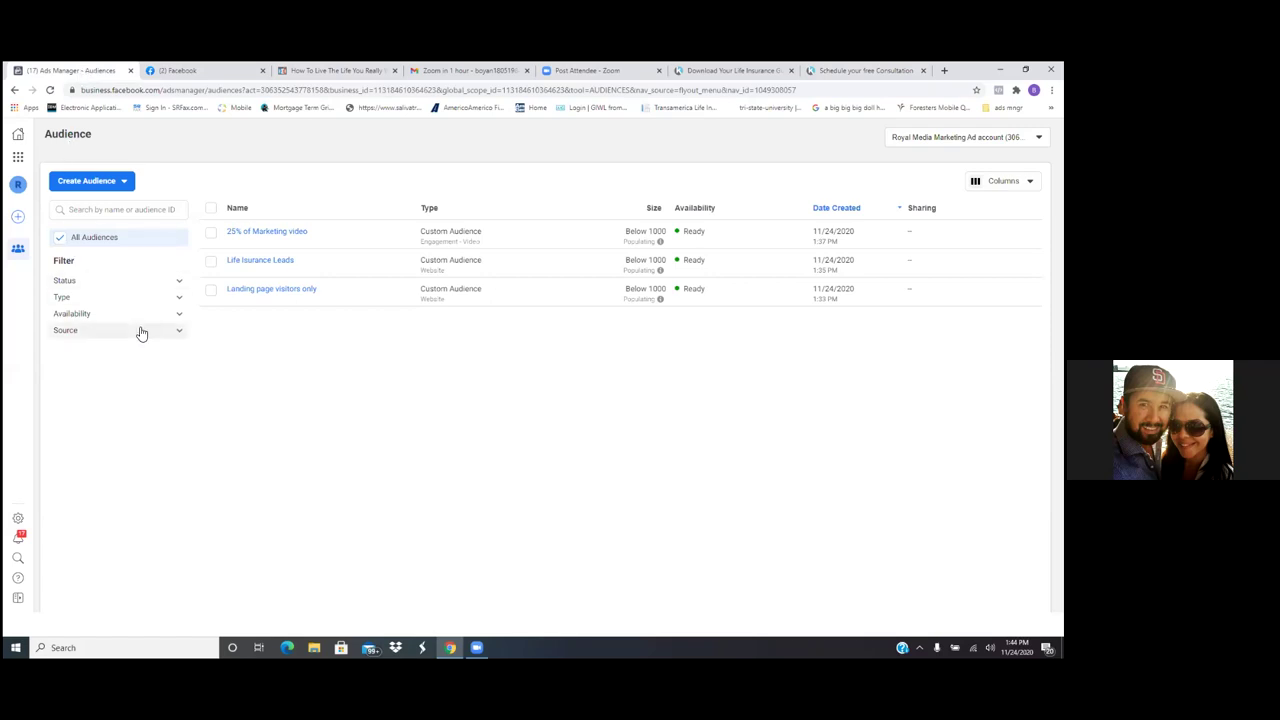
# Go to Events Manager, then use the 'ads mngr' bookmark shortcut to reach Custom Conversions.
pyautogui.click(16, 160)
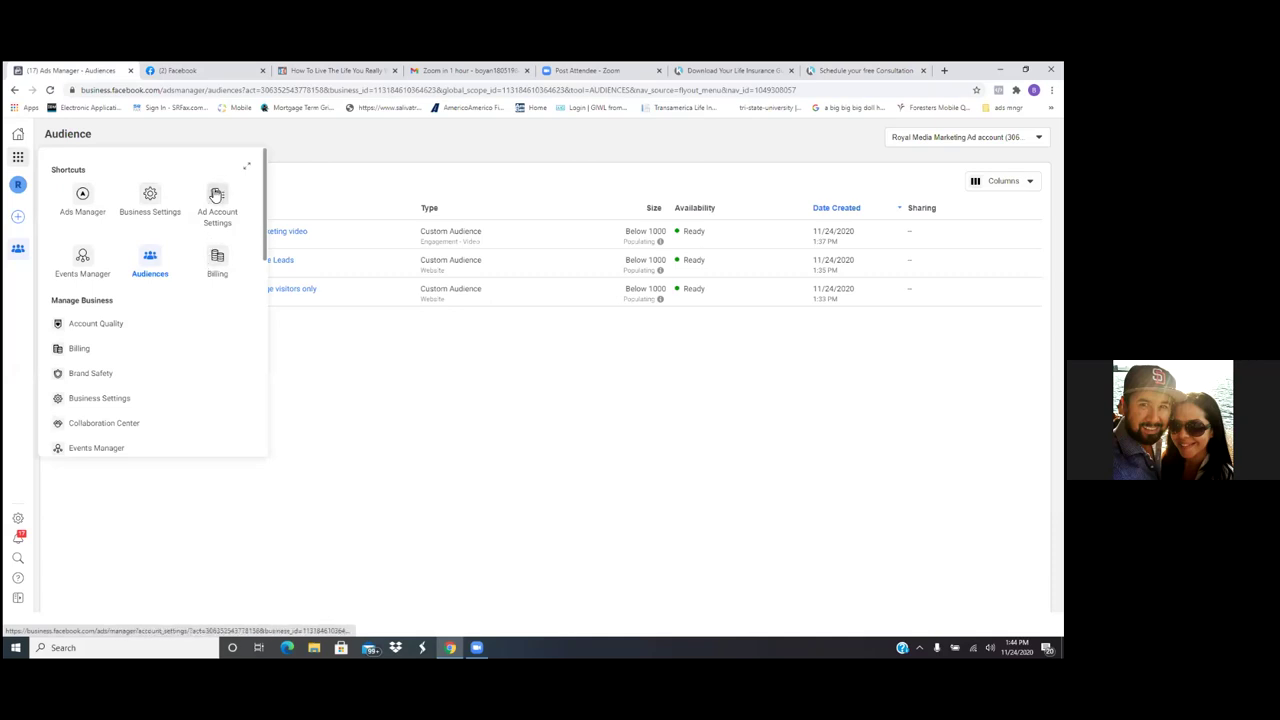
pyautogui.click(84, 260)
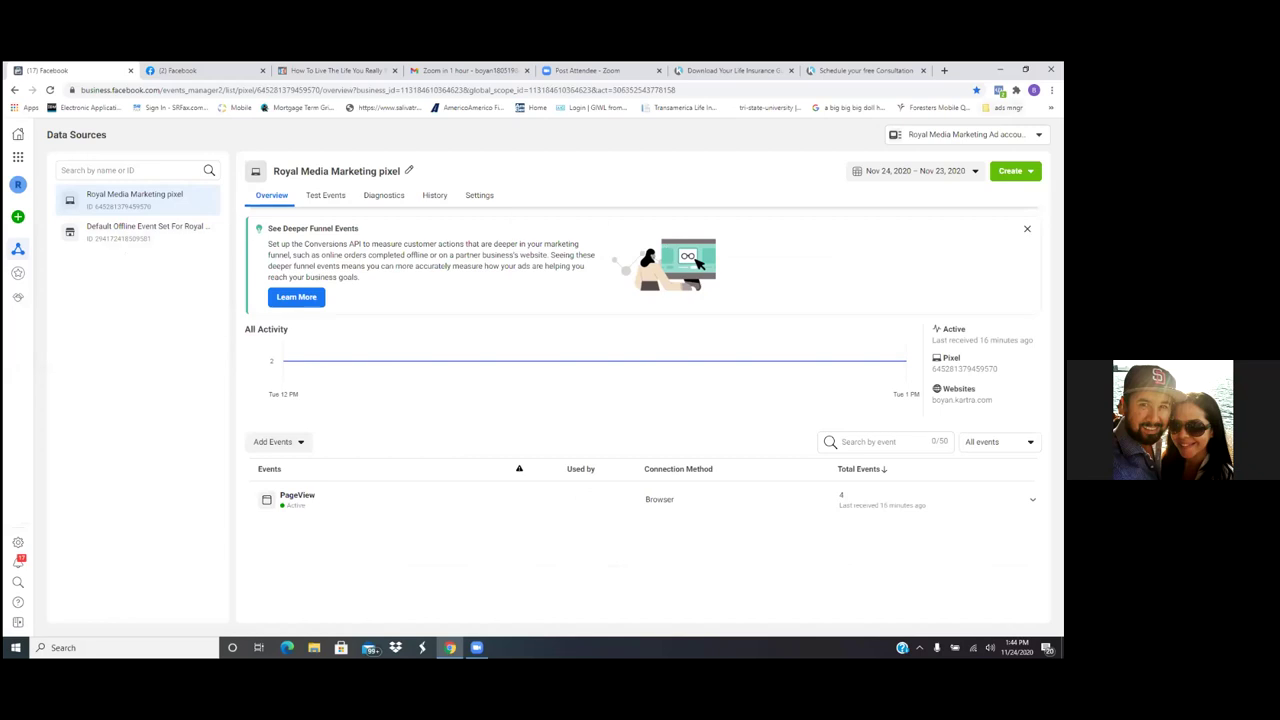
pyautogui.click(1004, 107)
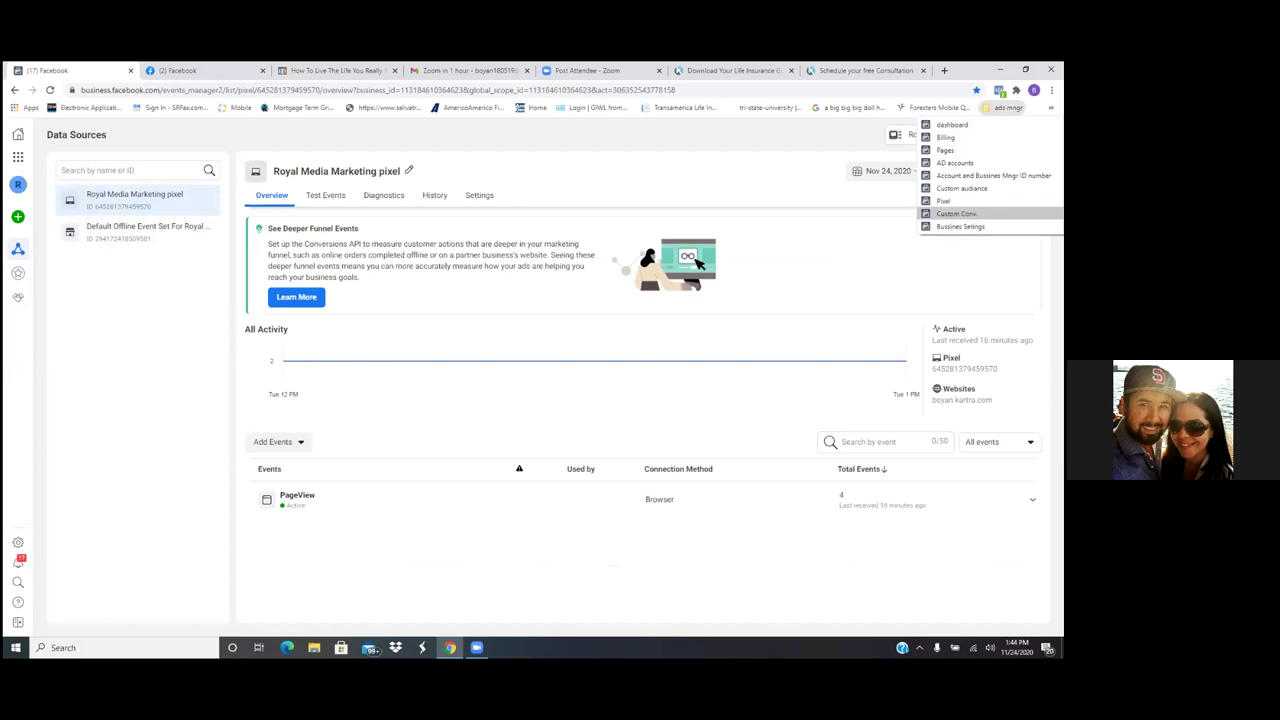
pyautogui.click(956, 213)
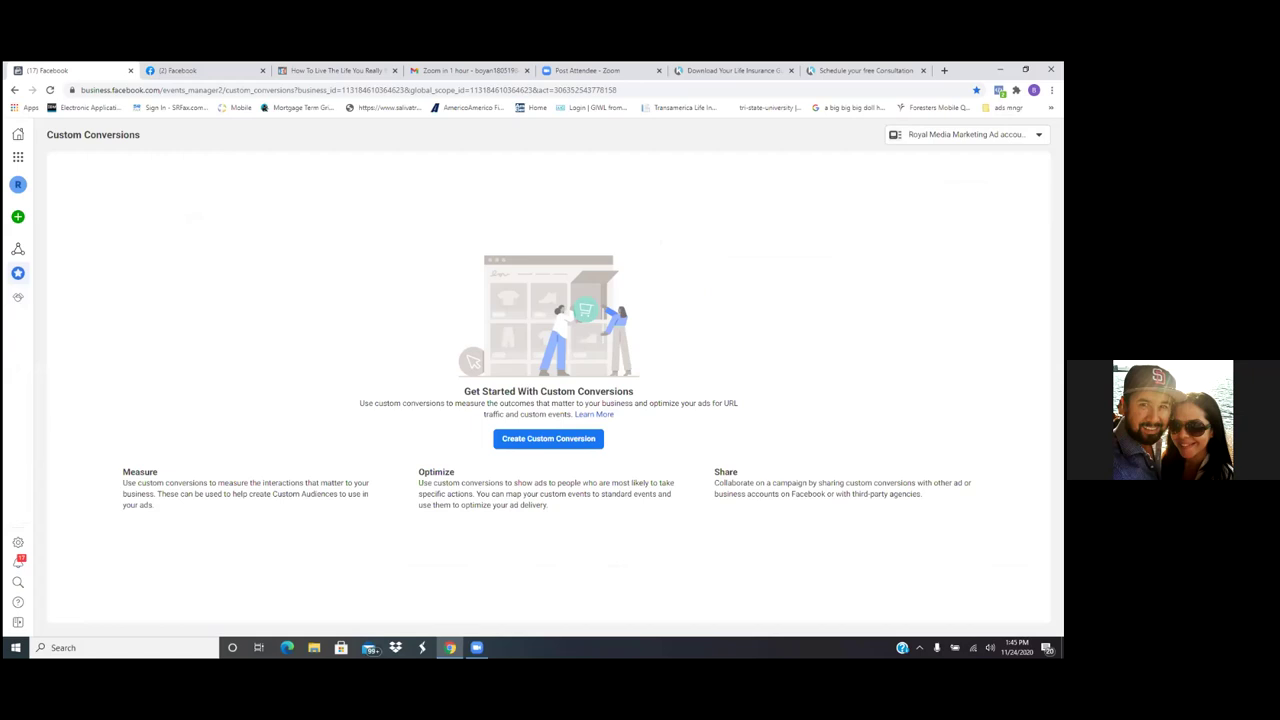
pyautogui.moveTo(20, 250)
# Create a custom conversion named 'Life Insurance Leads' and choose to select its category yourself.
pyautogui.click(571, 442)
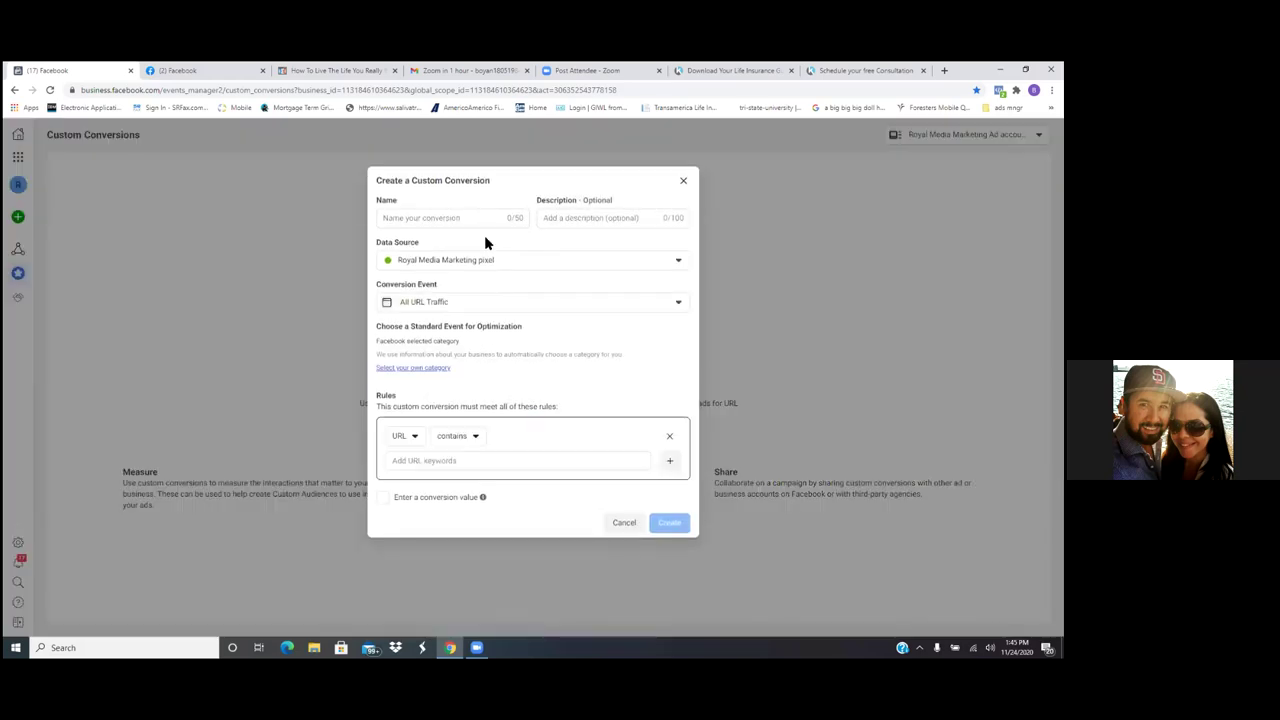
pyautogui.click(473, 218)
pyautogui.write('Life In')
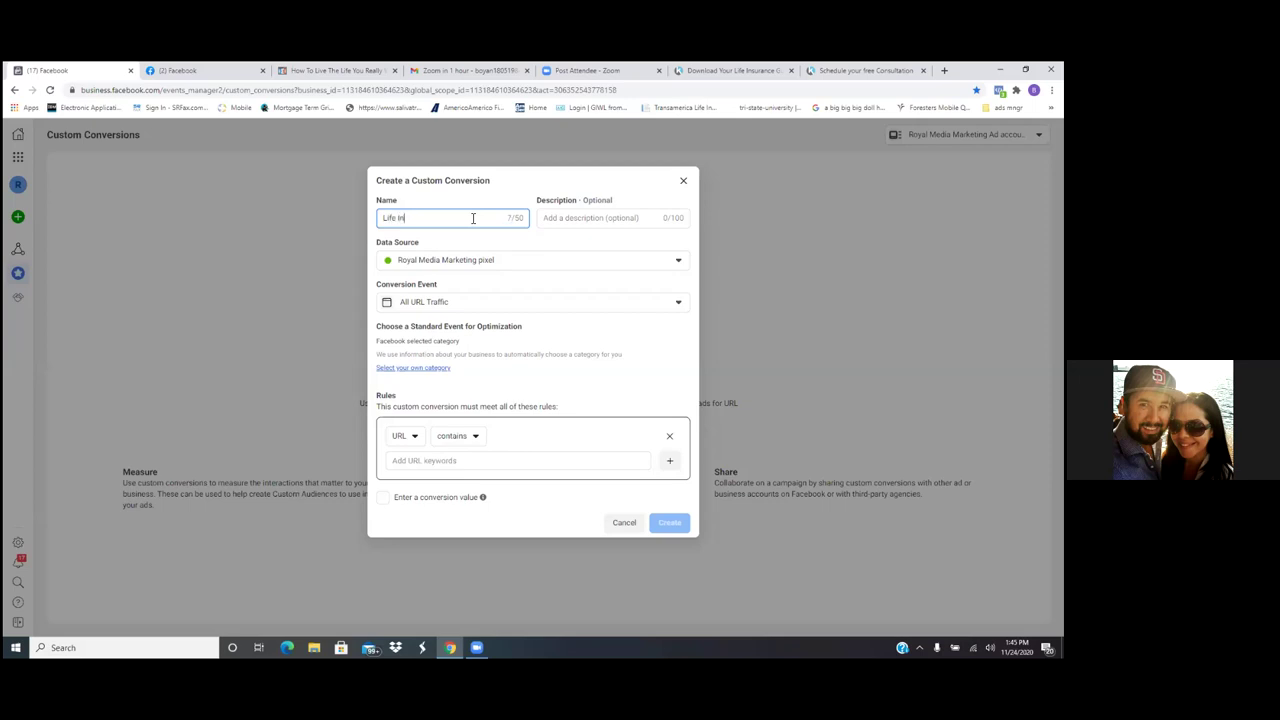
pyautogui.write('surance Leads')
pyautogui.click(415, 367)
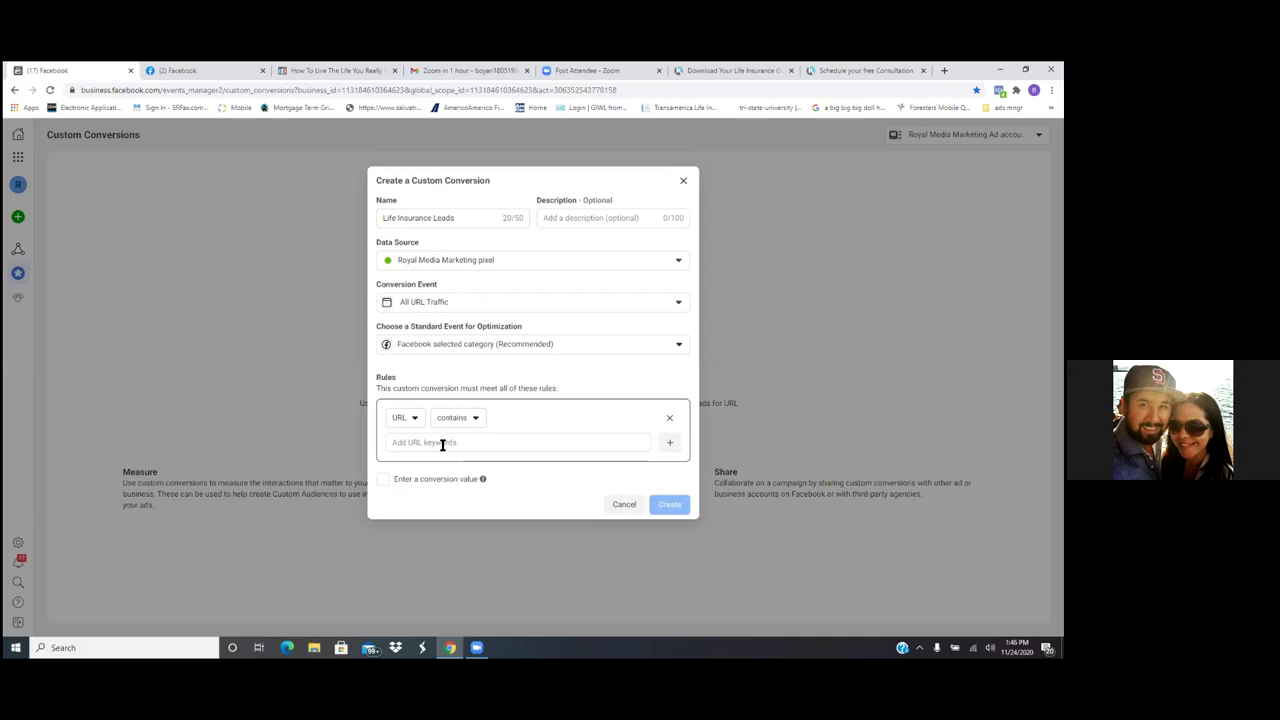
# Pick Lead from the standard event dropdown as the optimization event.
pyautogui.click(679, 346)
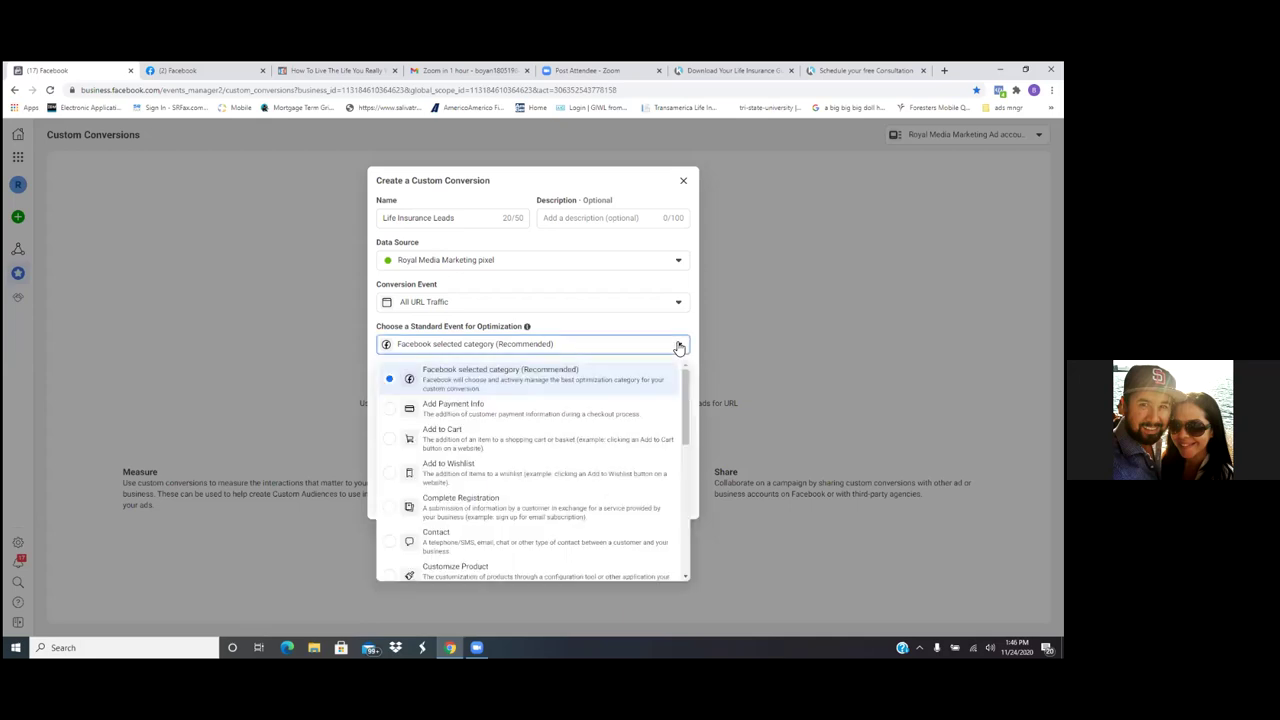
pyautogui.moveTo(688, 383); pyautogui.dragTo(690, 406)
pyautogui.scroll(-2, 421, 500)
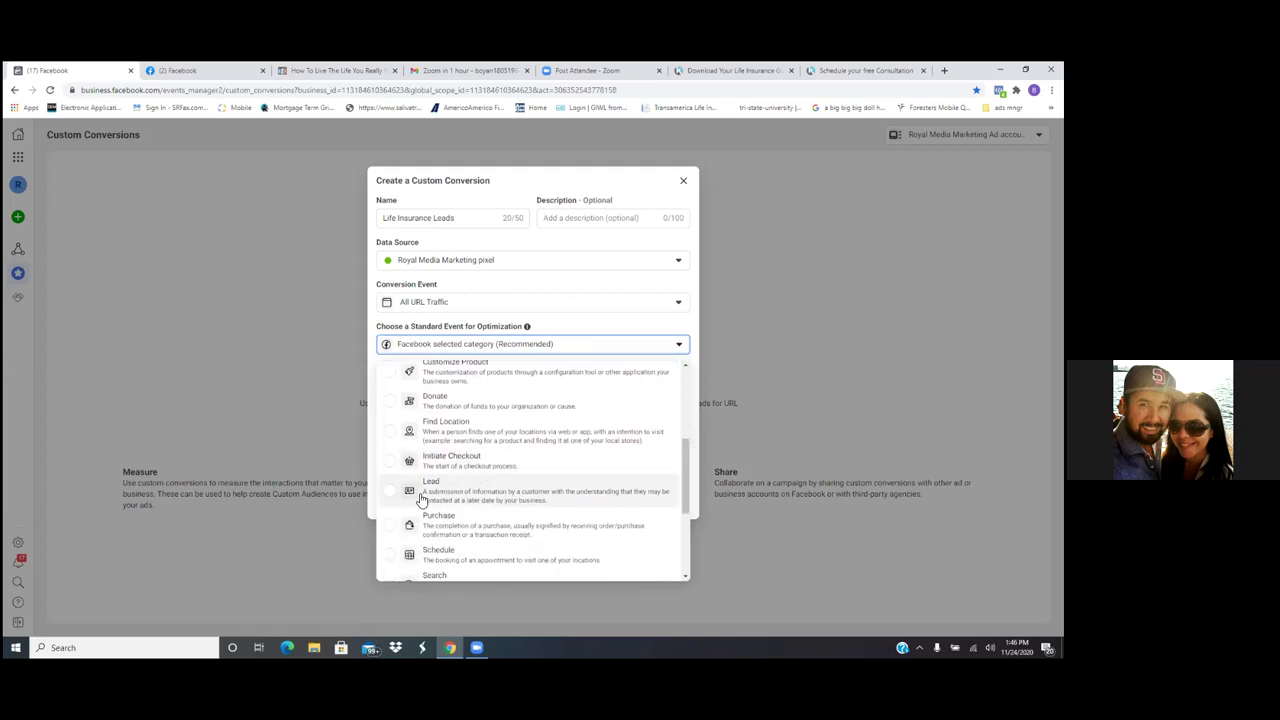
pyautogui.click(391, 493)
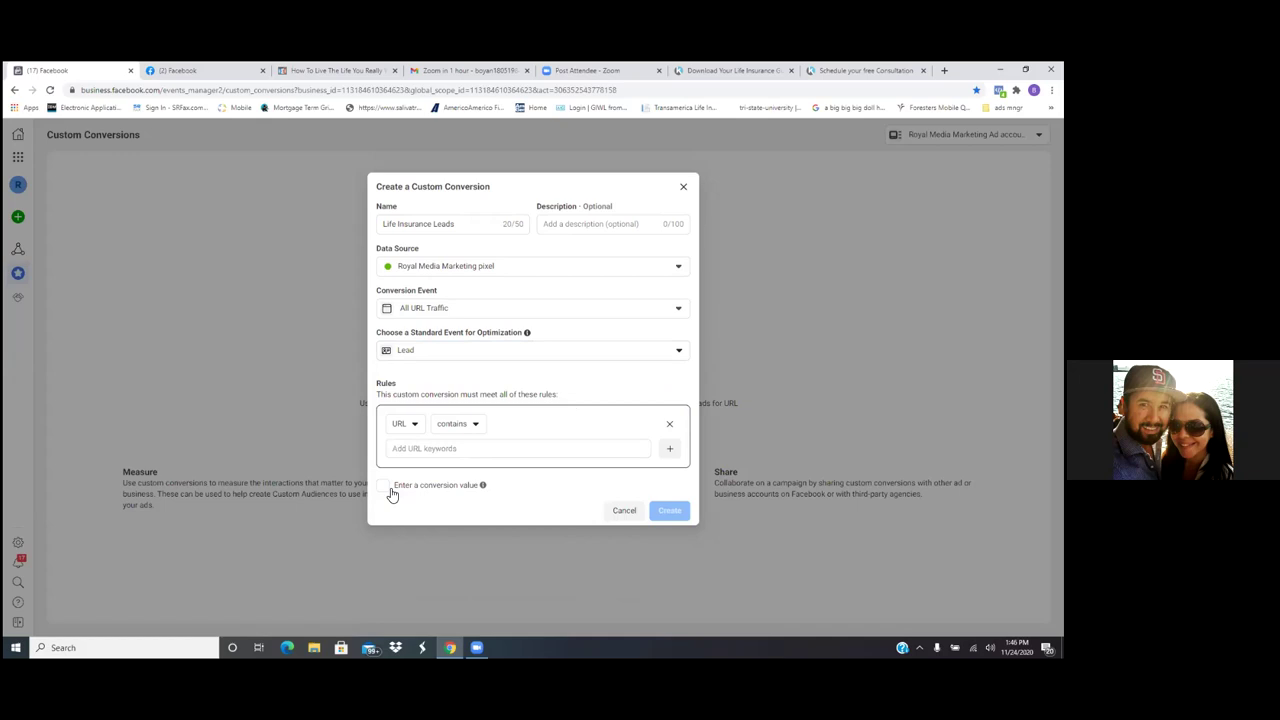
# Paste the Kartra thank-you page URL into the URL keywords rule and create the conversion.
pyautogui.click(424, 451)
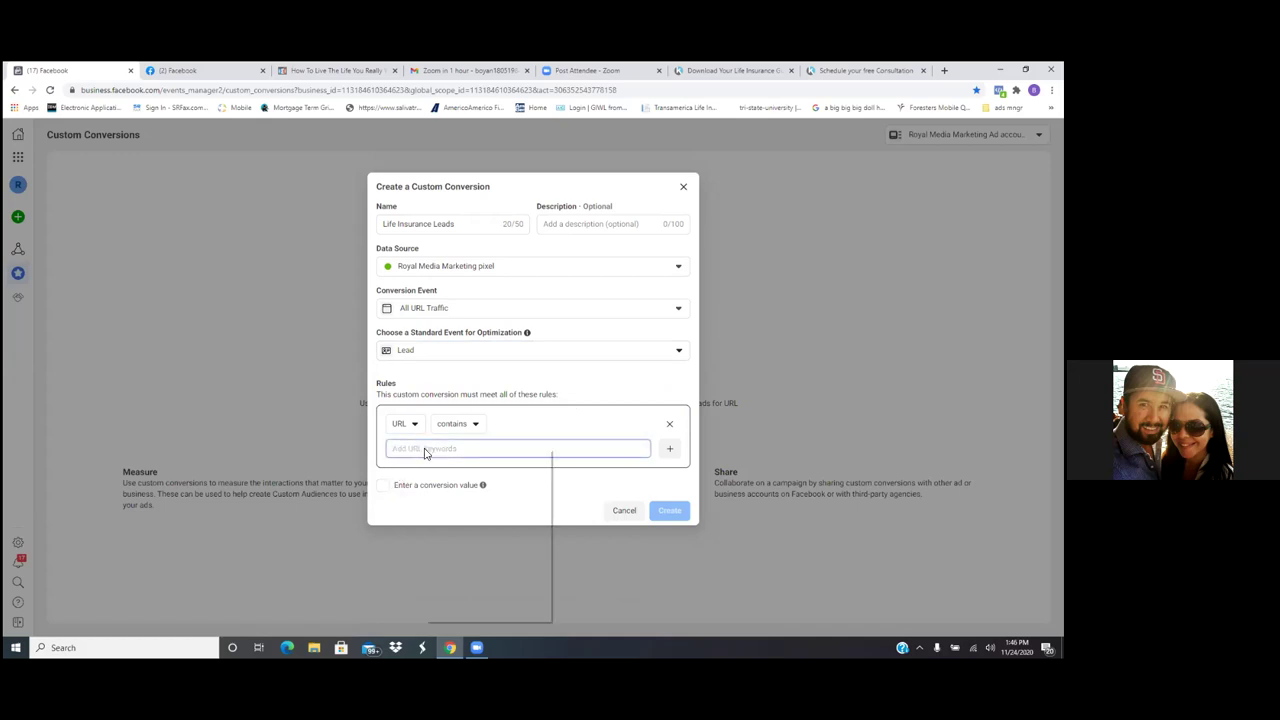
pyautogui.rightClick(424, 452)
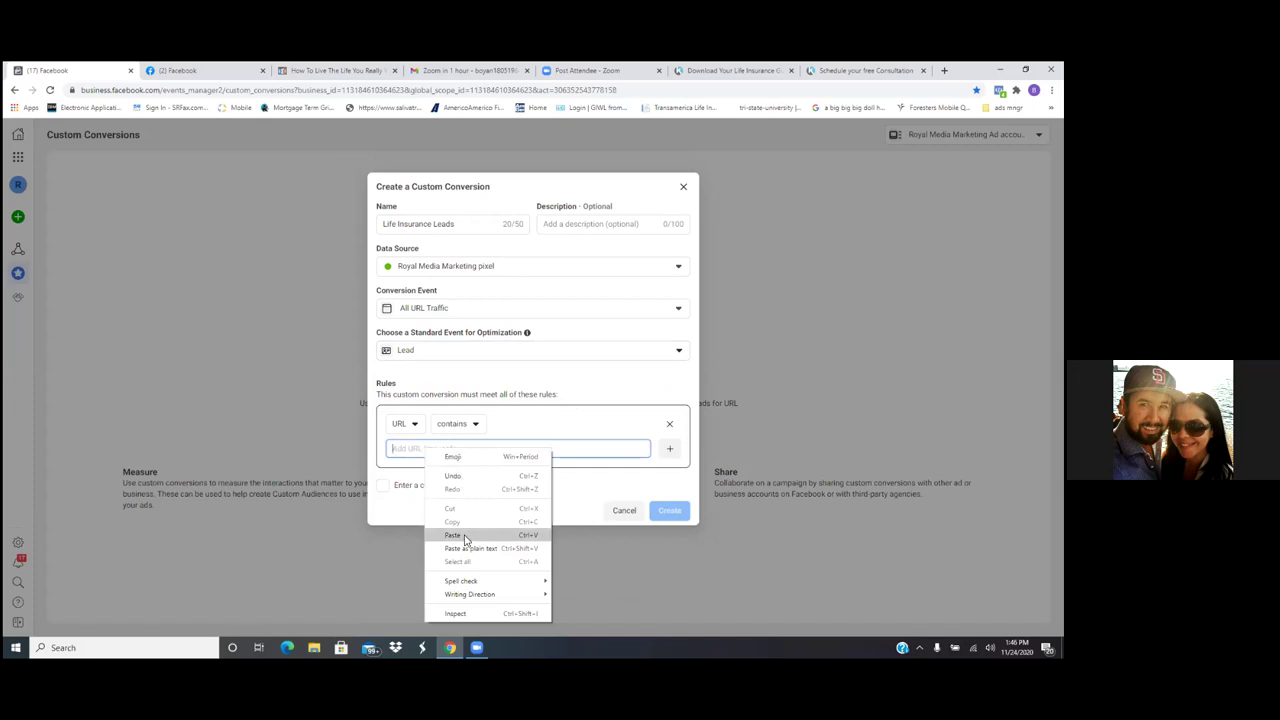
pyautogui.click(464, 536)
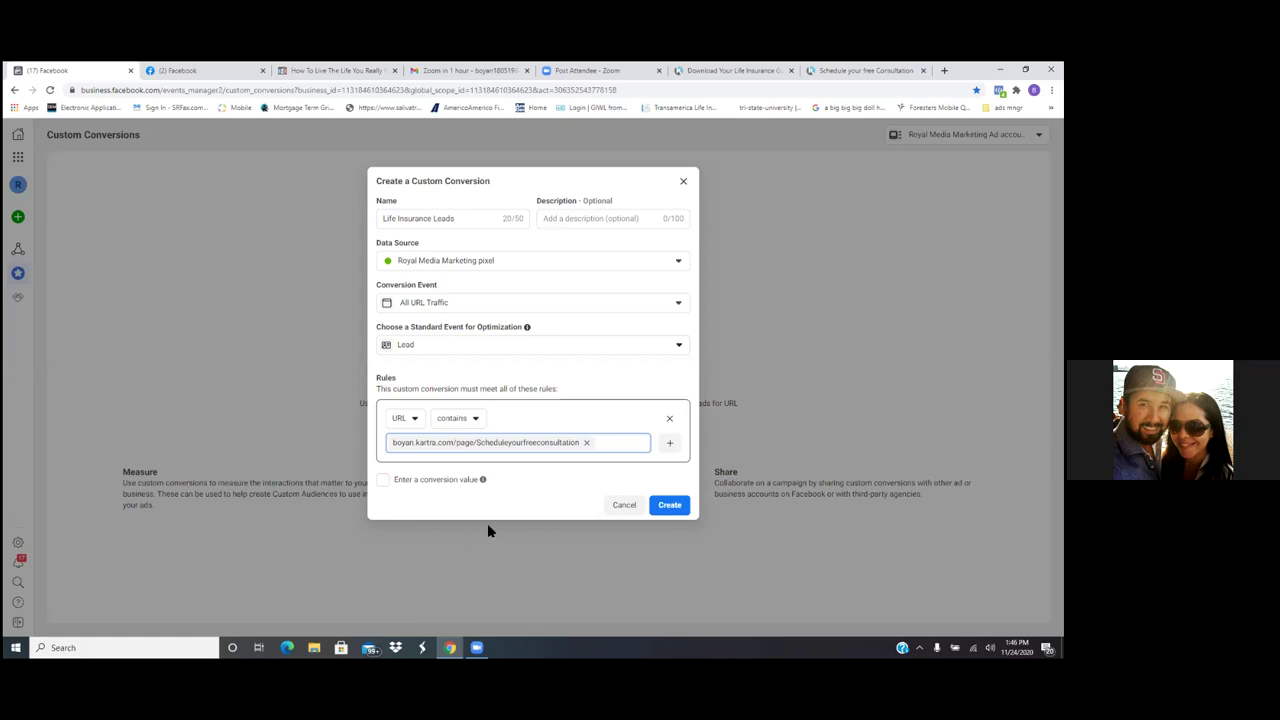
pyautogui.click(673, 505)
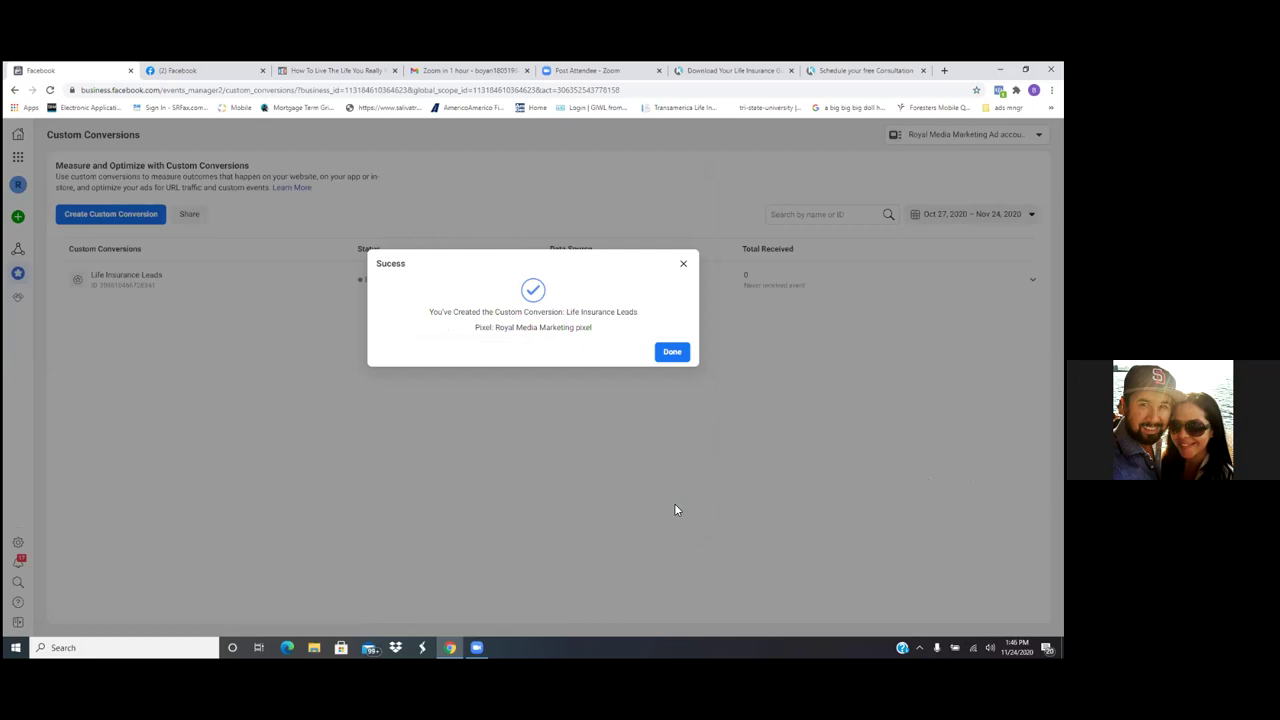
# Close the Success dialog with Done, then switch over to the Kartra tab.
pyautogui.click(672, 352)
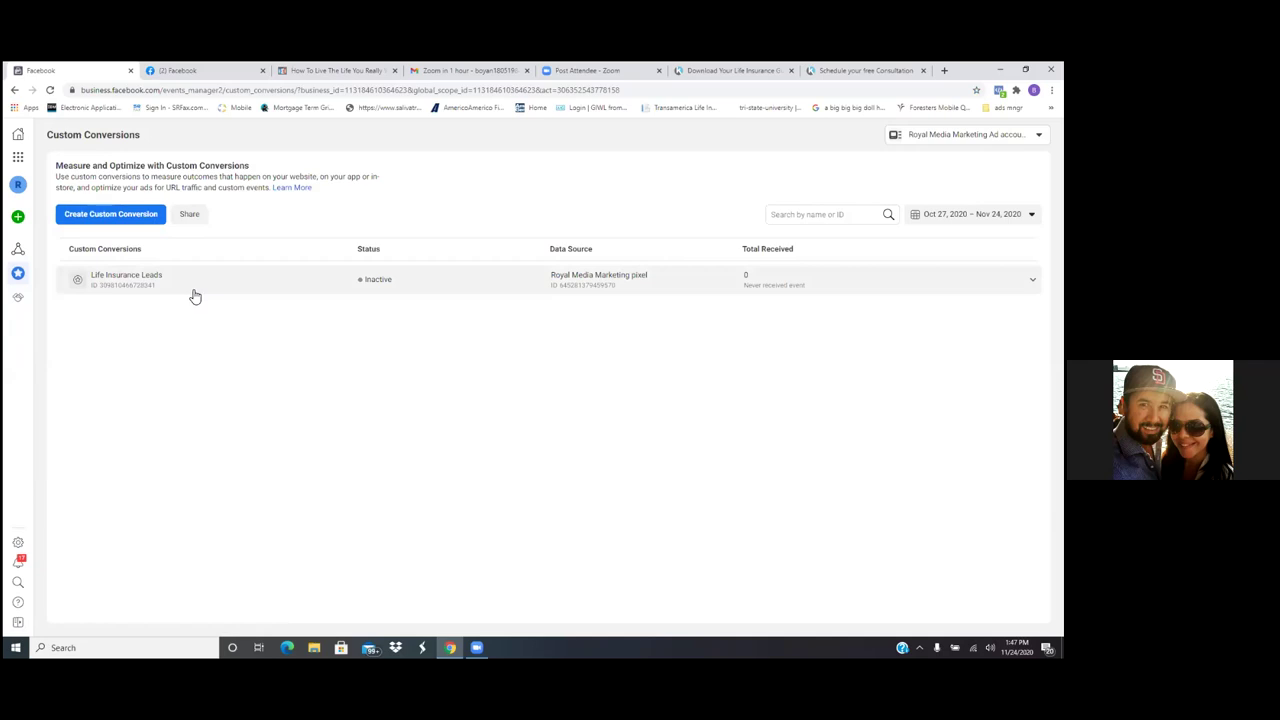
pyautogui.click(735, 70)
# Reload the Kartra consultation thank-you page and confirm in Pixel Helper that Life Insurance Leads fires.
pyautogui.click(826, 72)
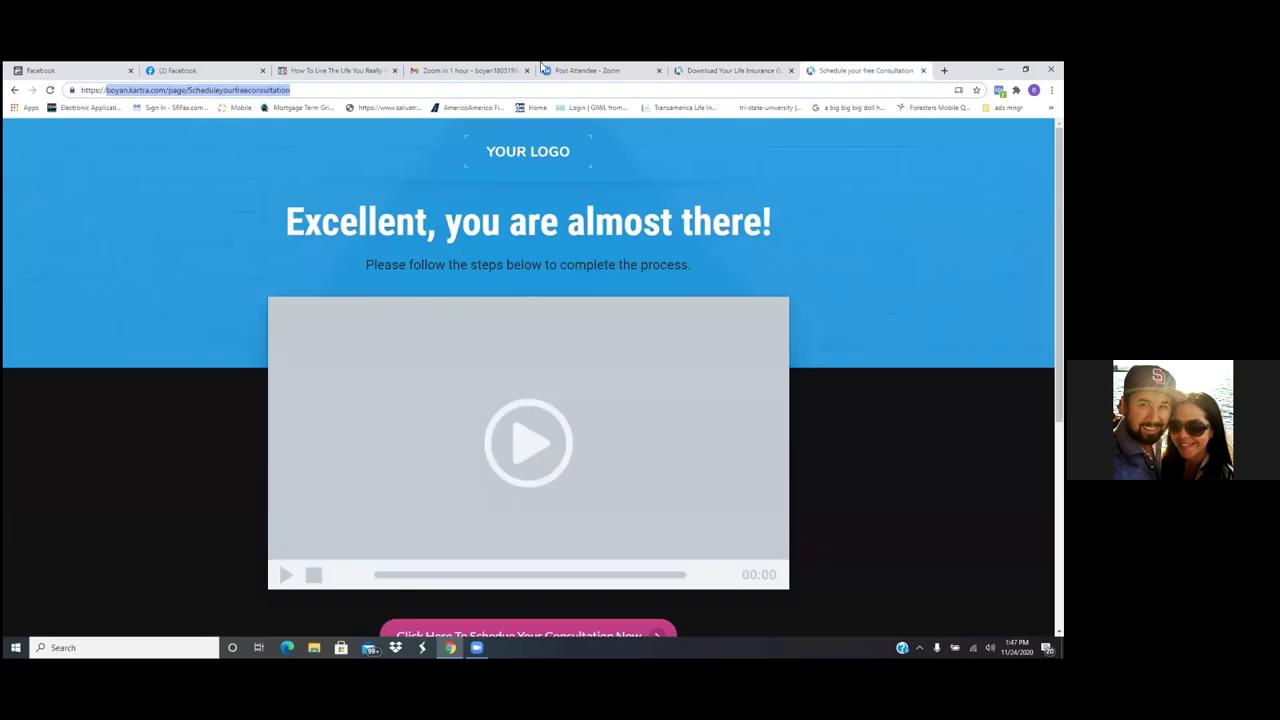
pyautogui.click(49, 91)
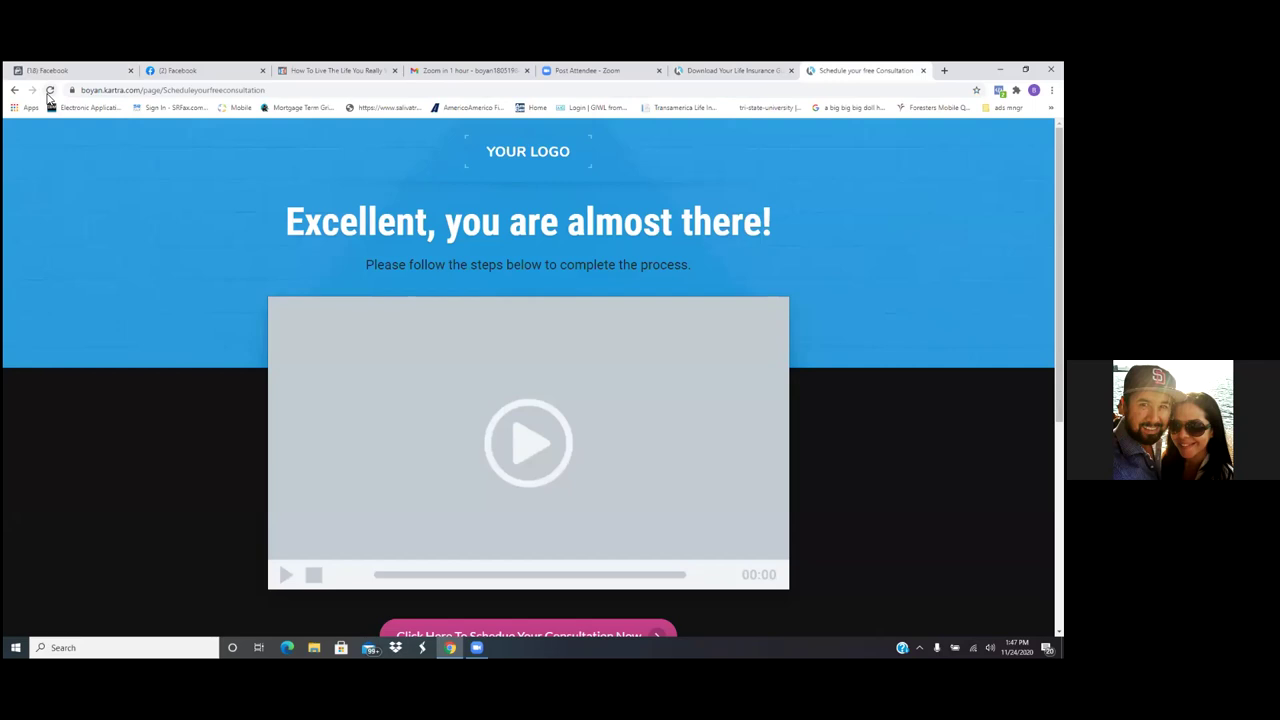
pyautogui.moveTo(465, 107); pyautogui.dragTo(613, 155)
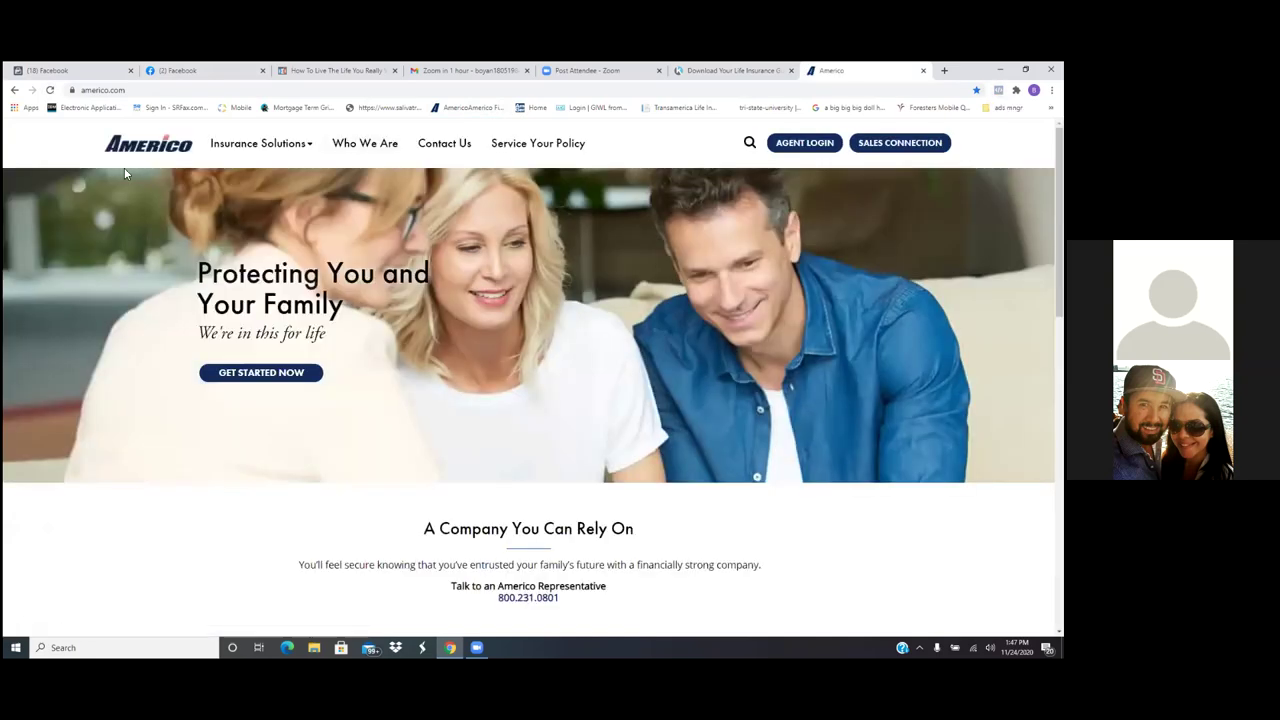
pyautogui.click(14, 90)
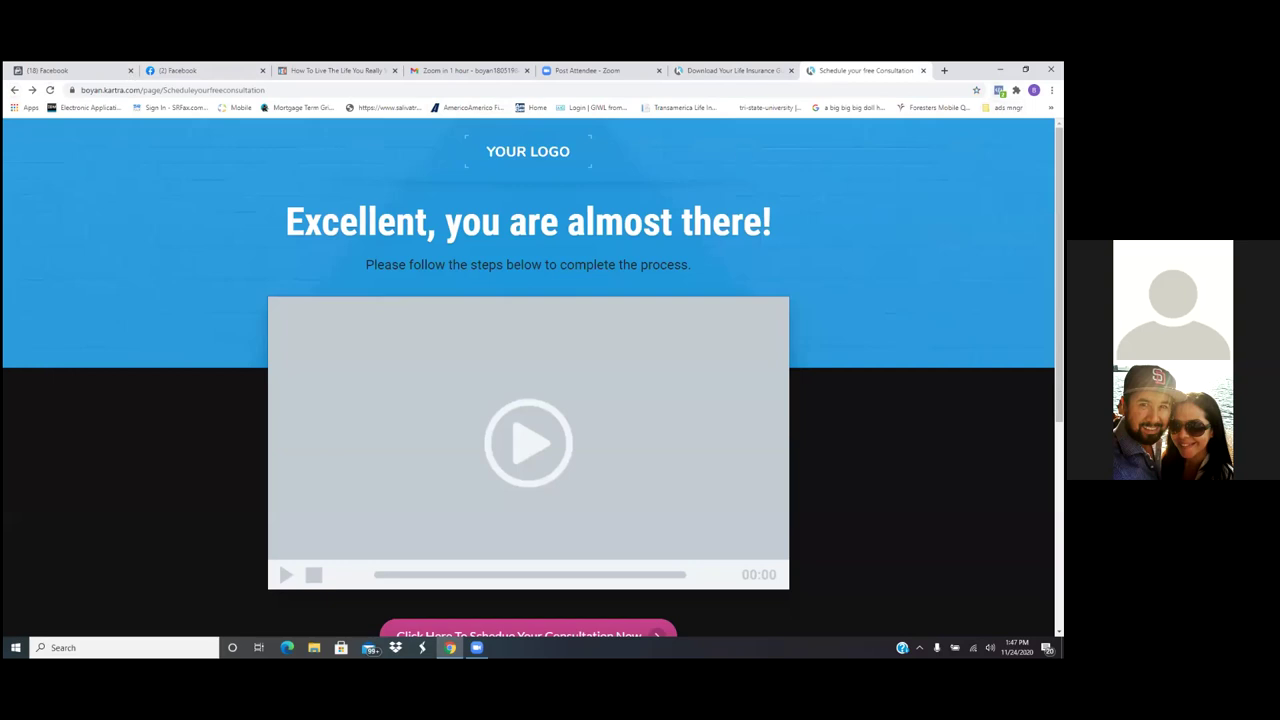
pyautogui.click(999, 90)
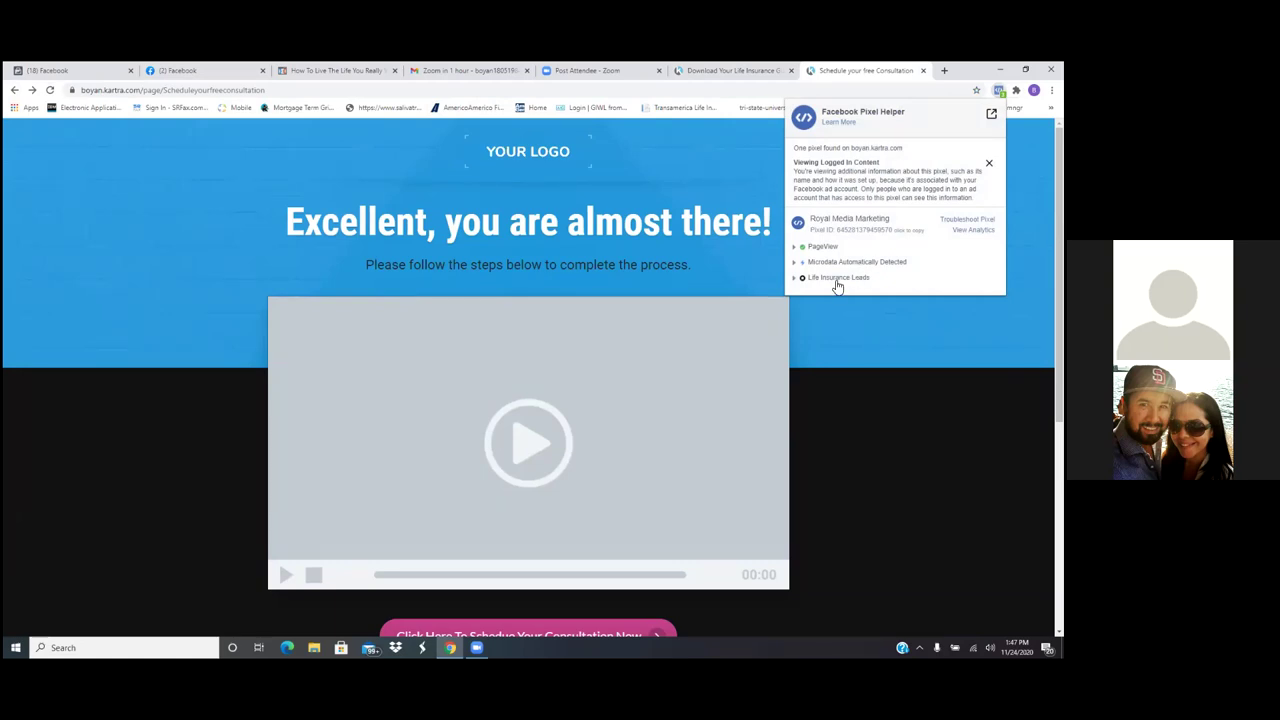
pyautogui.click(780, 272)
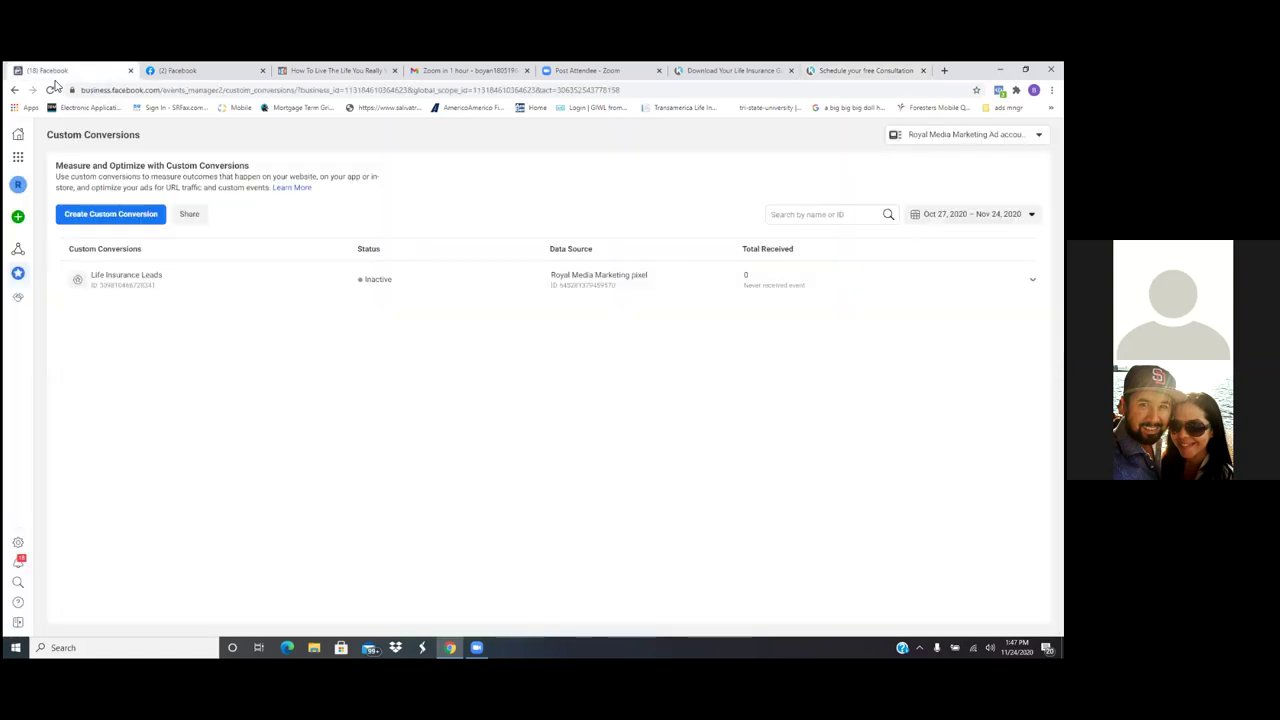
# Reload the Custom Conversions page to update the Life Insurance Leads status.
pyautogui.click(51, 91)
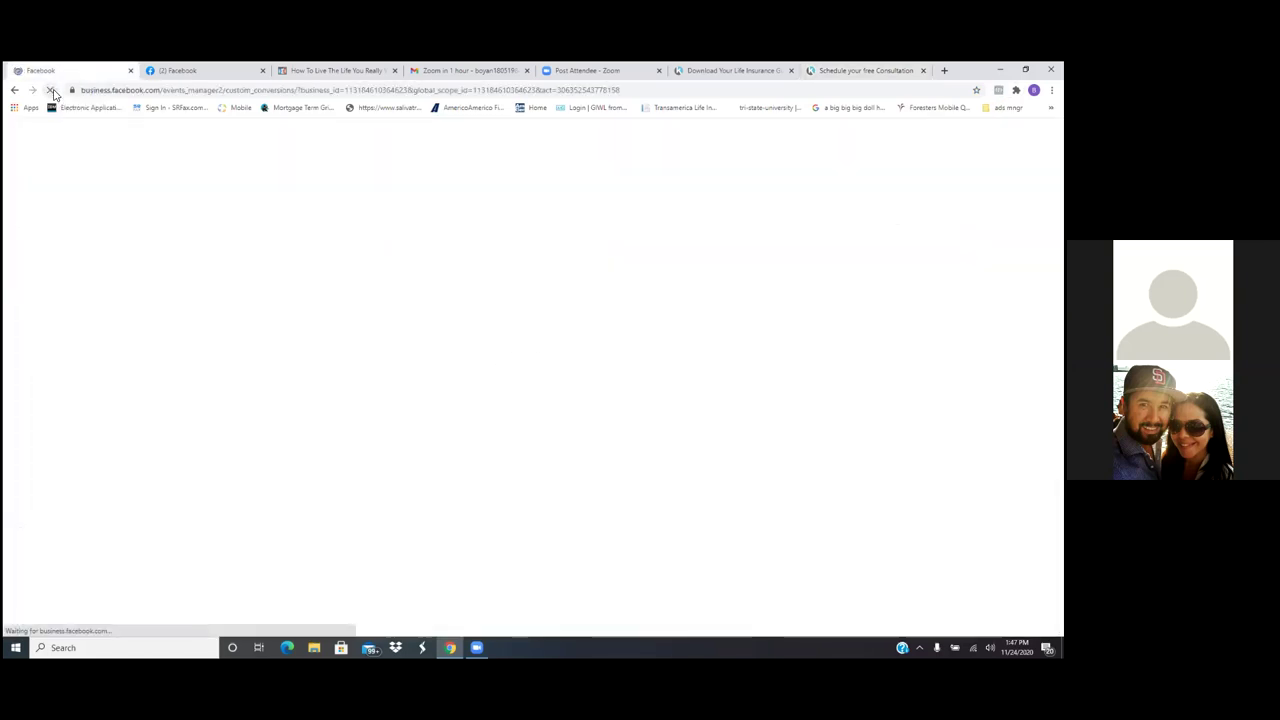